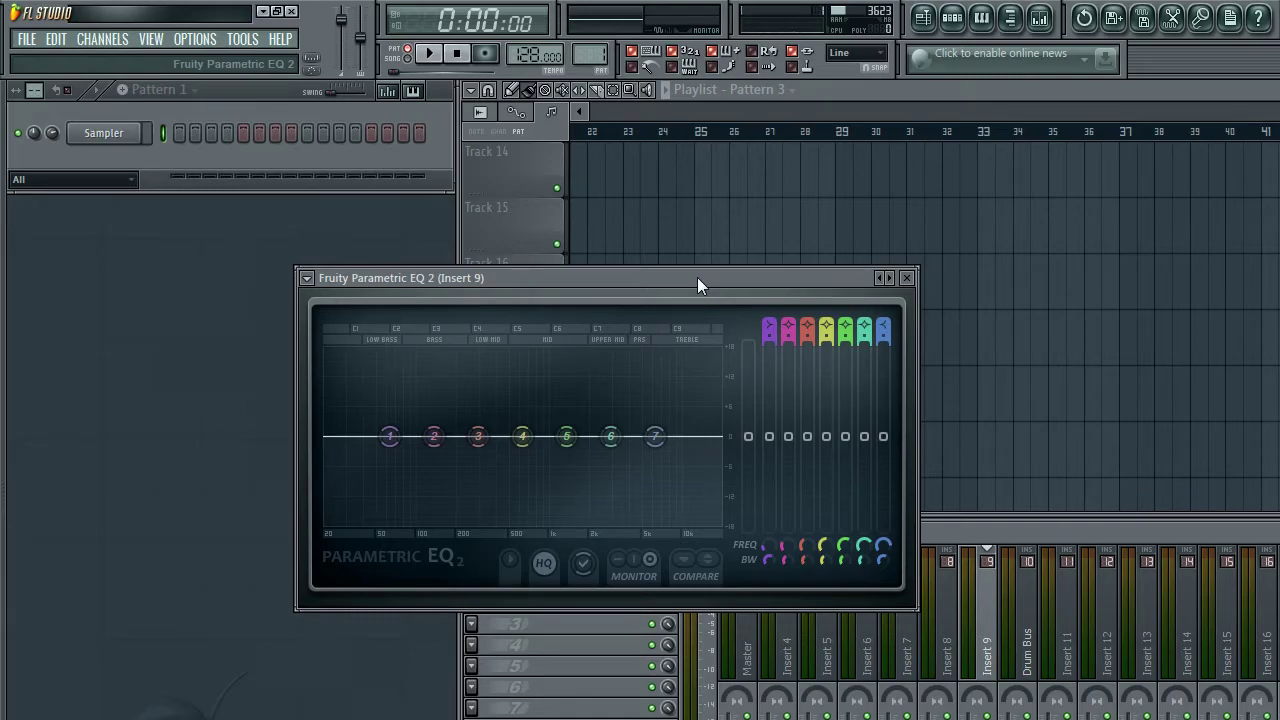
# Step: Make band 1 of the Parametric EQ 2 a Gentle 8 high-pass filter at about 64 Hz with 60% bandwidth
pyautogui.moveTo(697, 277); pyautogui.dragTo(973, 252)
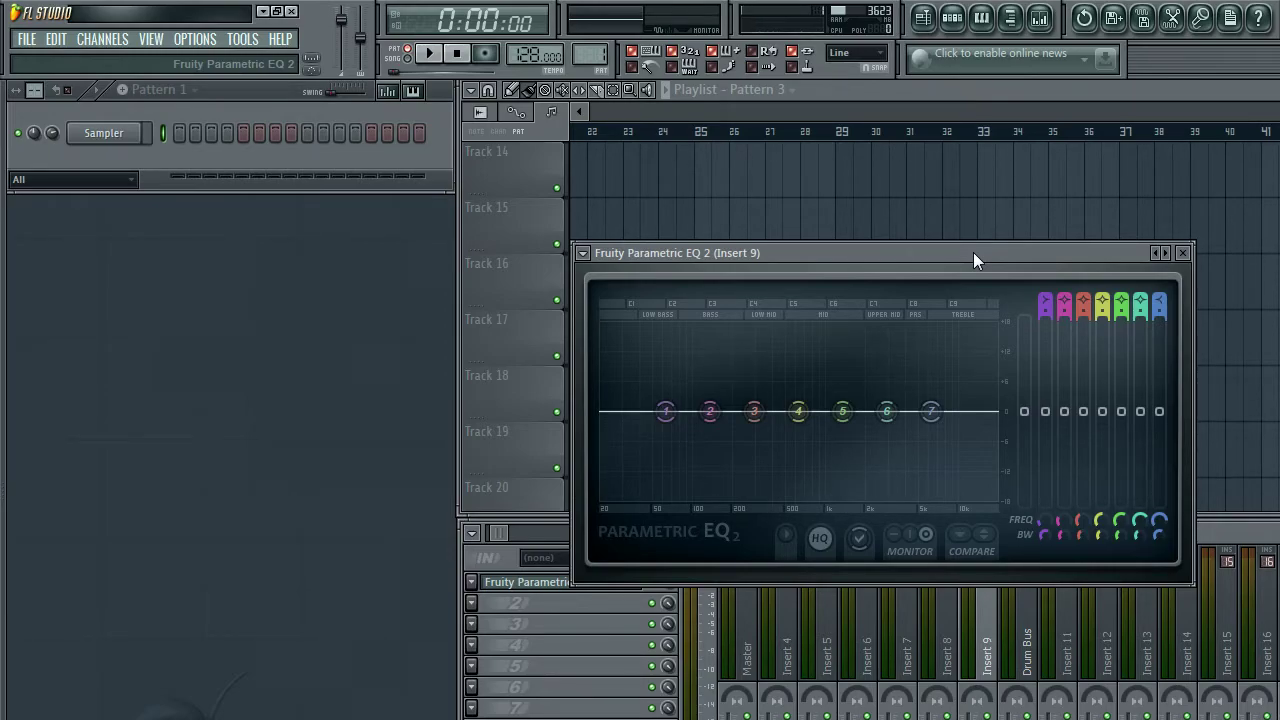
pyautogui.moveTo(973, 252); pyautogui.dragTo(1016, 197)
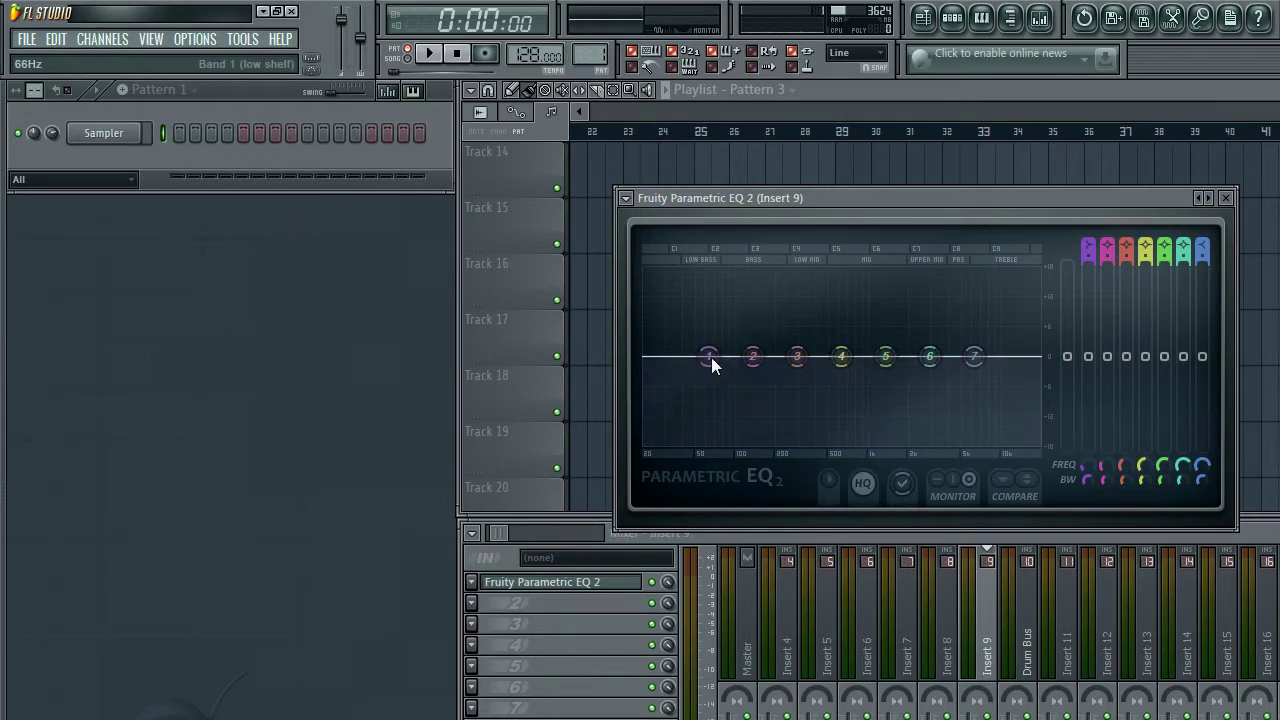
pyautogui.click(819, 472)
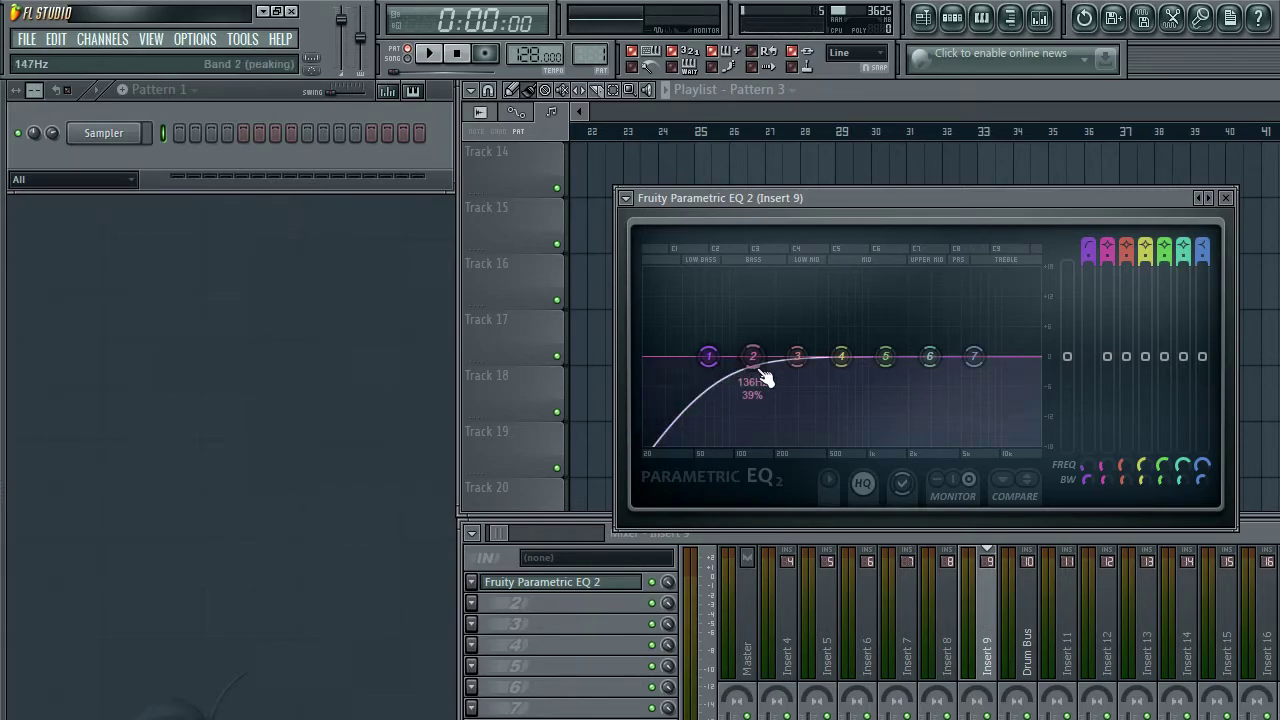
pyautogui.moveTo(1084, 464)
pyautogui.mouseDown()
pyautogui.moveTo(1084, 444)
pyautogui.moveTo(1091, 485)
pyautogui.mouseUp()
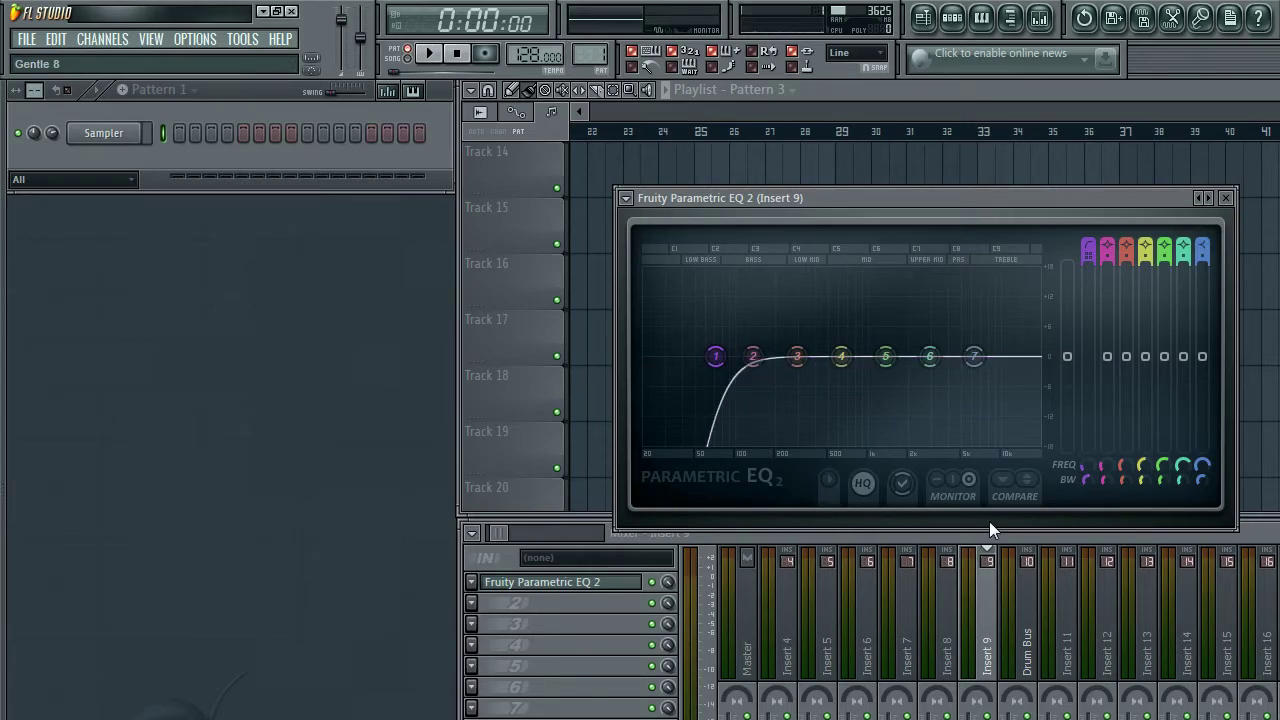
pyautogui.moveTo(1089, 481)
pyautogui.mouseDown()
pyautogui.moveTo(1089, 445)
pyautogui.moveTo(1089, 465)
pyautogui.mouseUp()
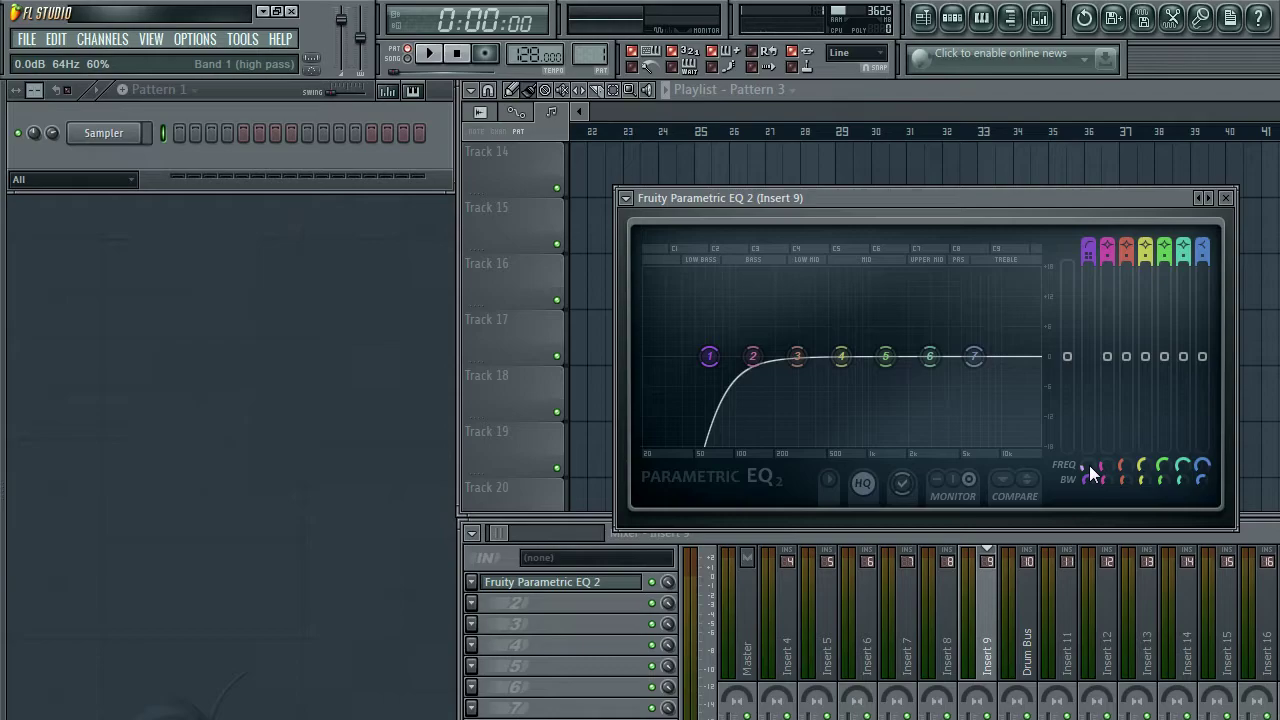
# Step: Replace the Sampler channel with the FL Keys instrument and arrange its window and the equalizer window side by side
pyautogui.moveTo(1031, 203); pyautogui.dragTo(1084, 192)
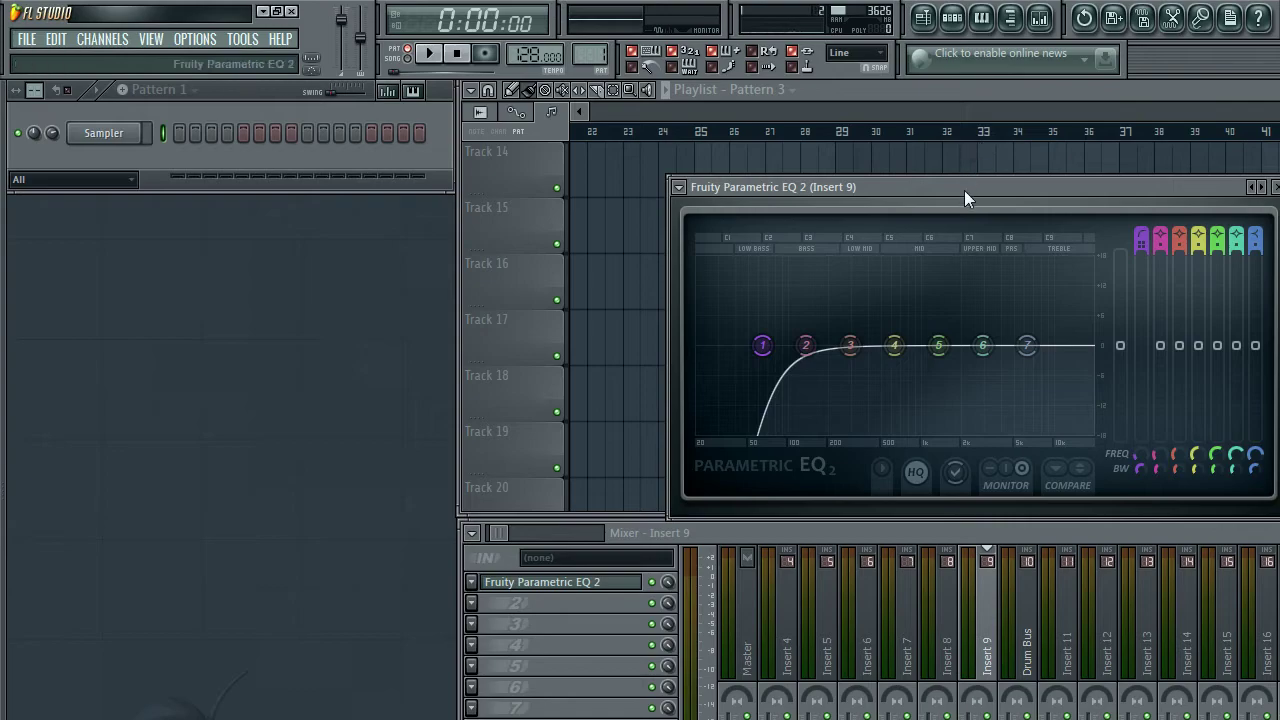
pyautogui.moveTo(964, 190); pyautogui.dragTo(986, 180)
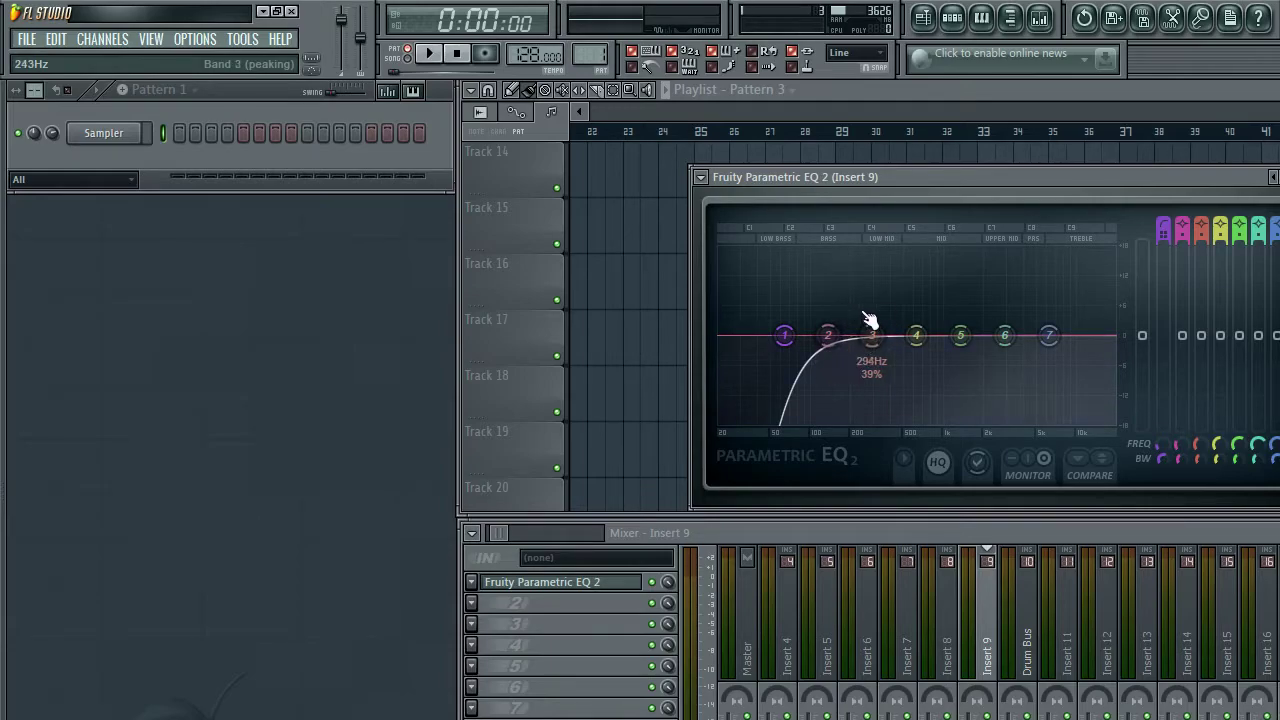
pyautogui.moveTo(928, 176); pyautogui.dragTo(1006, 171)
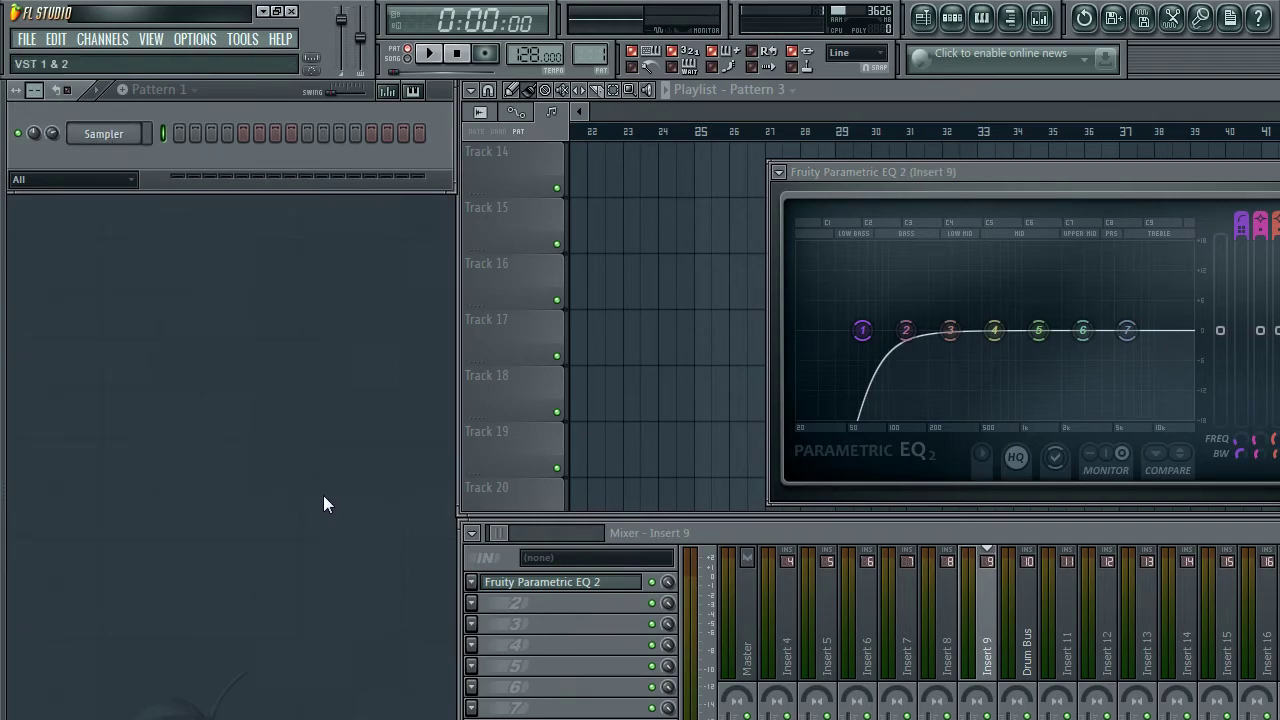
pyautogui.moveTo(334, 697); pyautogui.dragTo(309, 571)
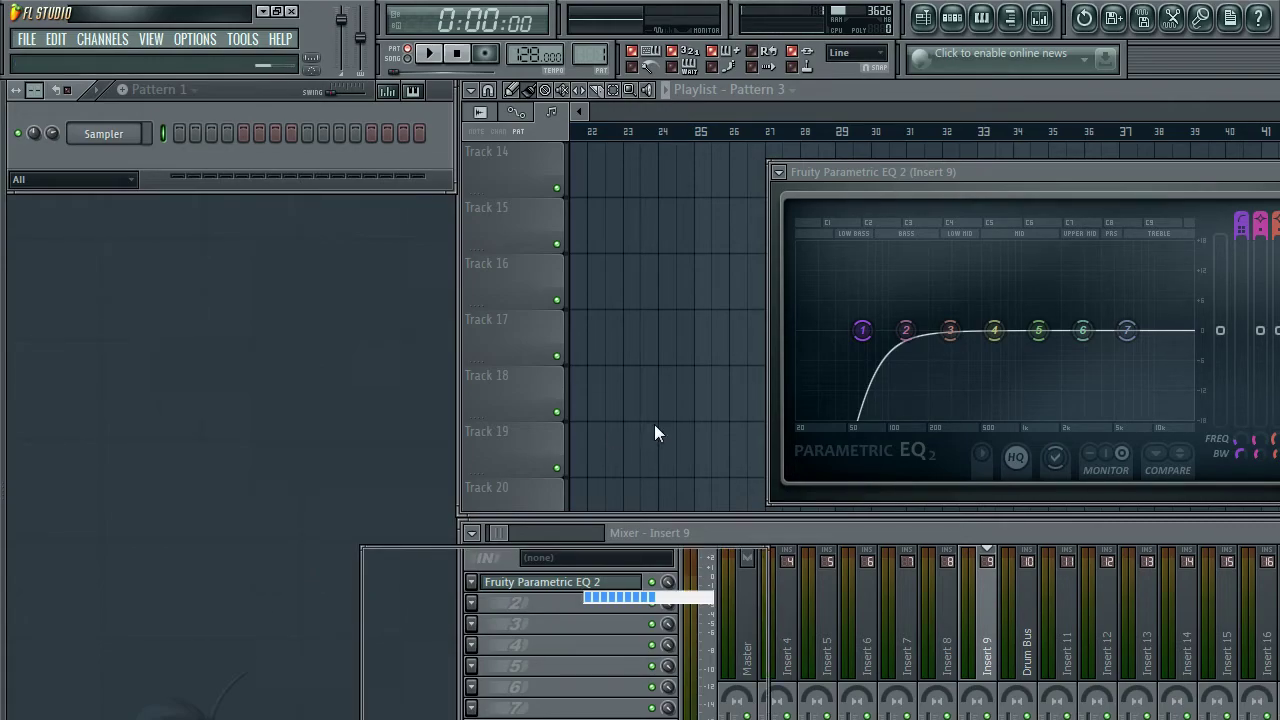
pyautogui.moveTo(653, 553); pyautogui.dragTo(357, 250)
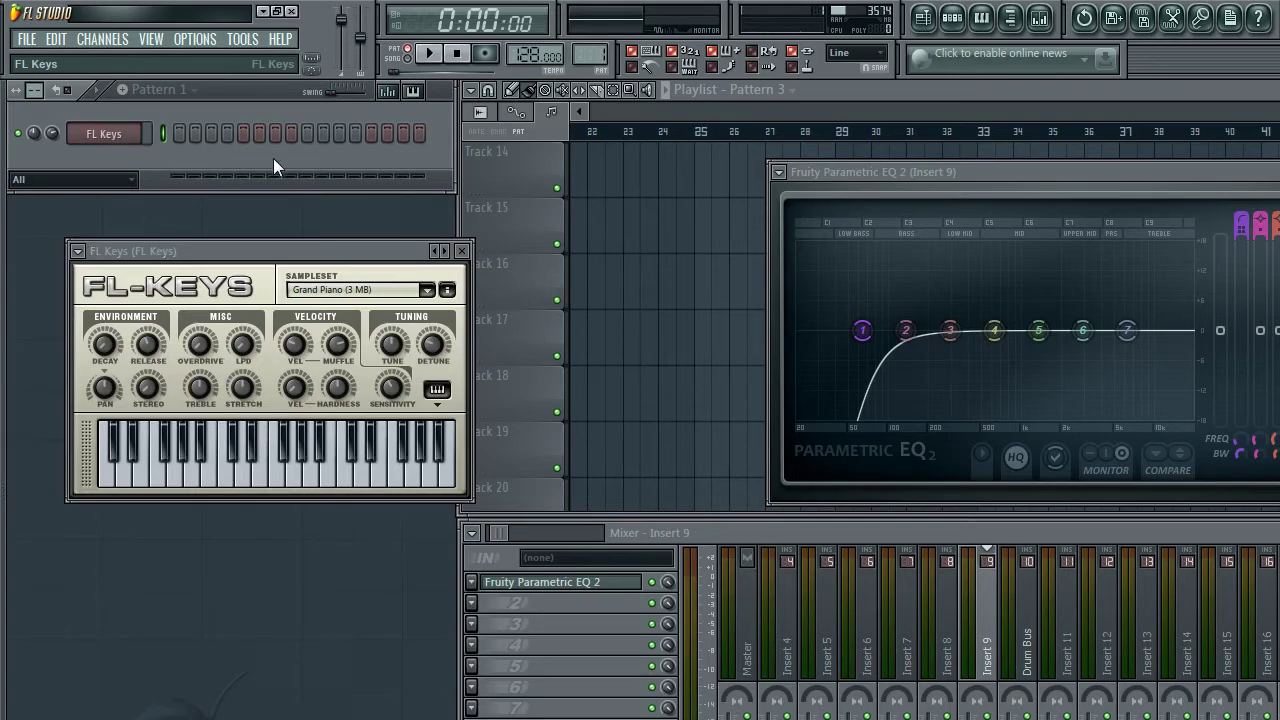
# Step: Add long C5, G5 and C6 notes at the start of the FL Keys piano roll and audition the pattern
pyautogui.press('F7')
pyautogui.click(110, 443)
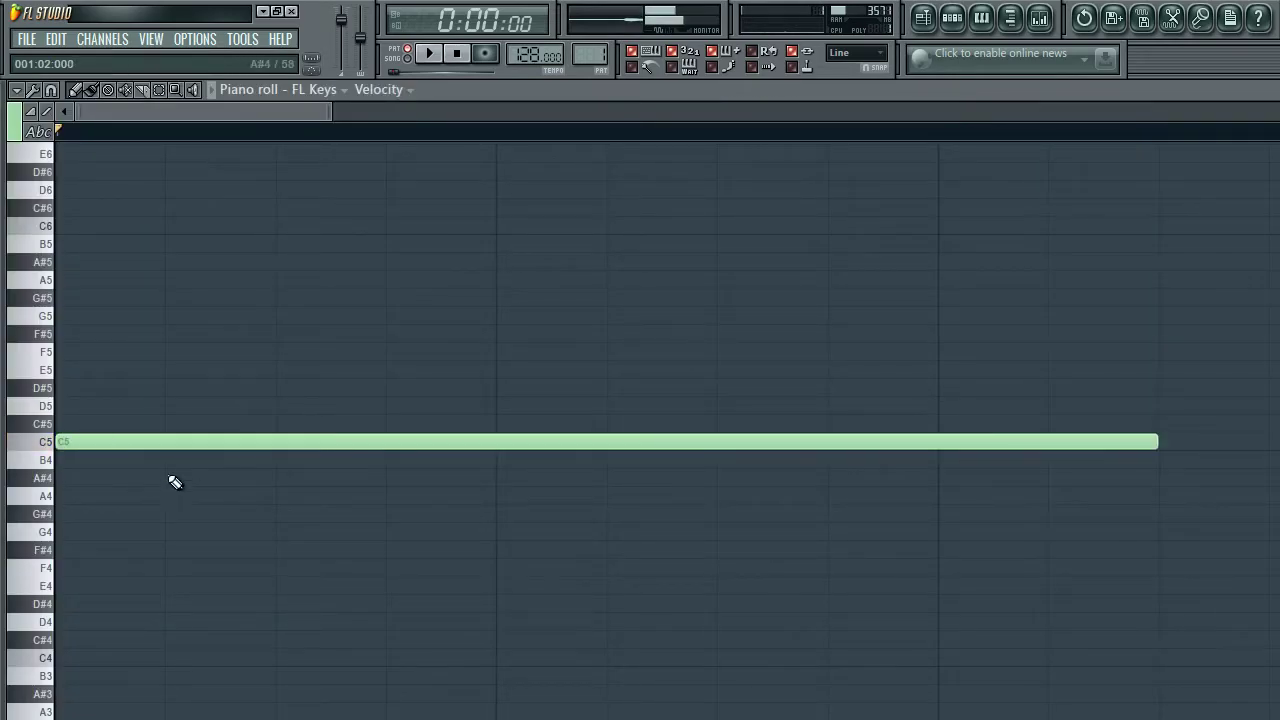
pyautogui.click(59, 317)
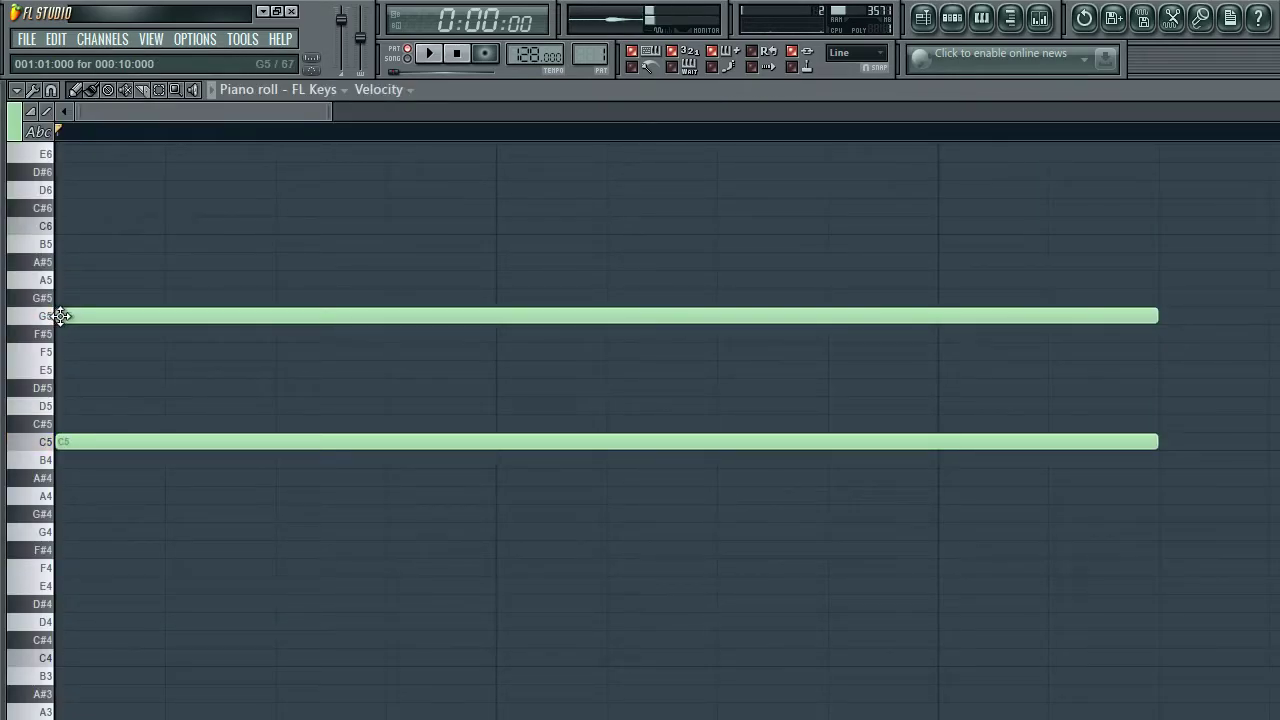
pyautogui.click(60, 227)
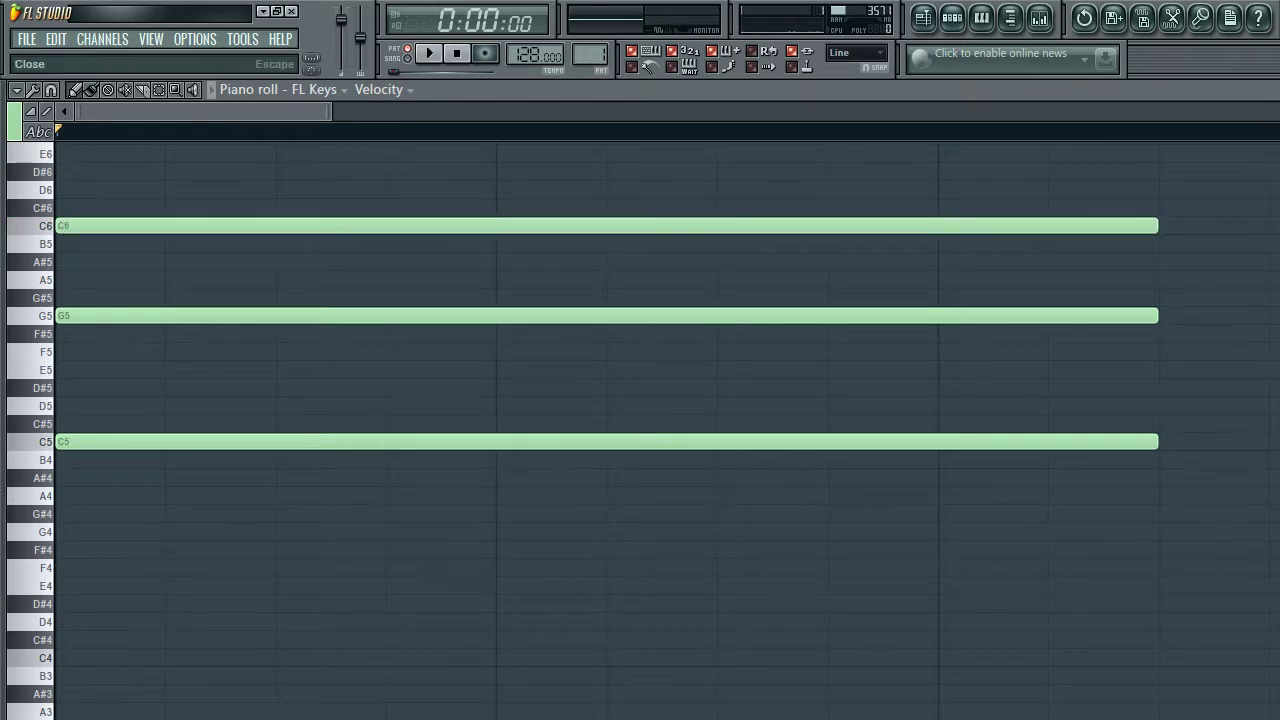
pyautogui.press('F7')
pyautogui.click(428, 54)
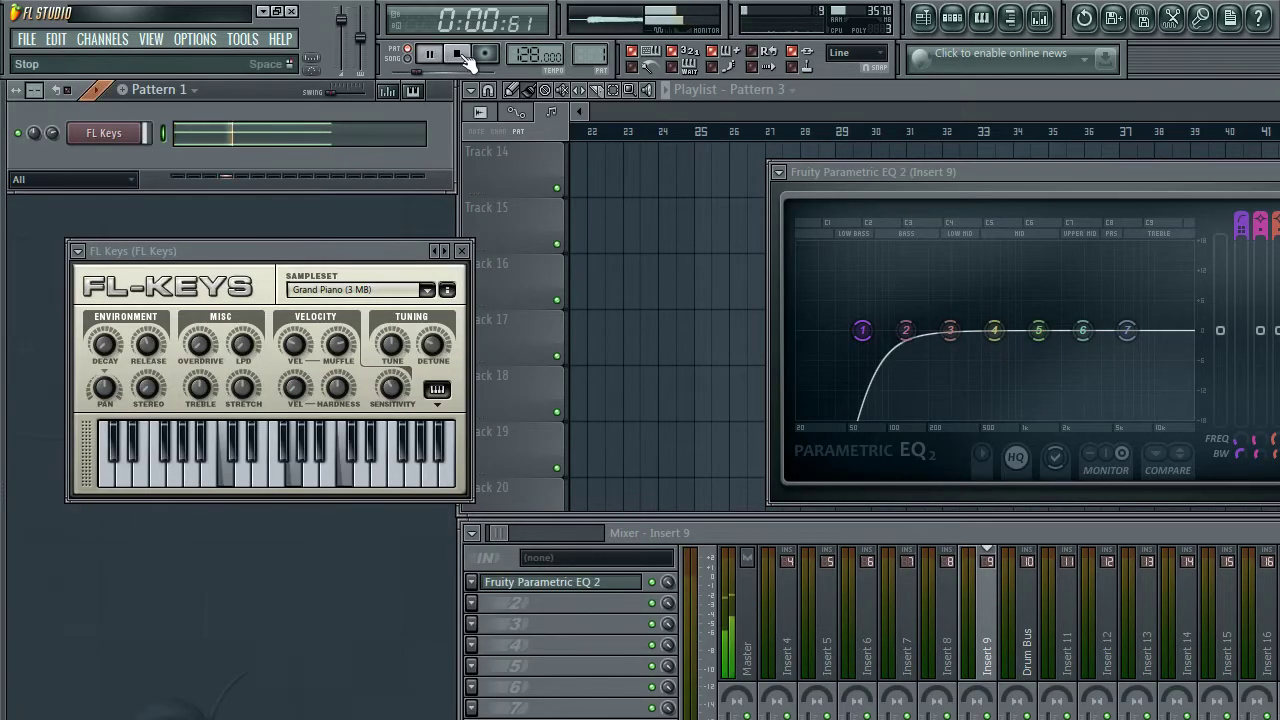
pyautogui.click(463, 57)
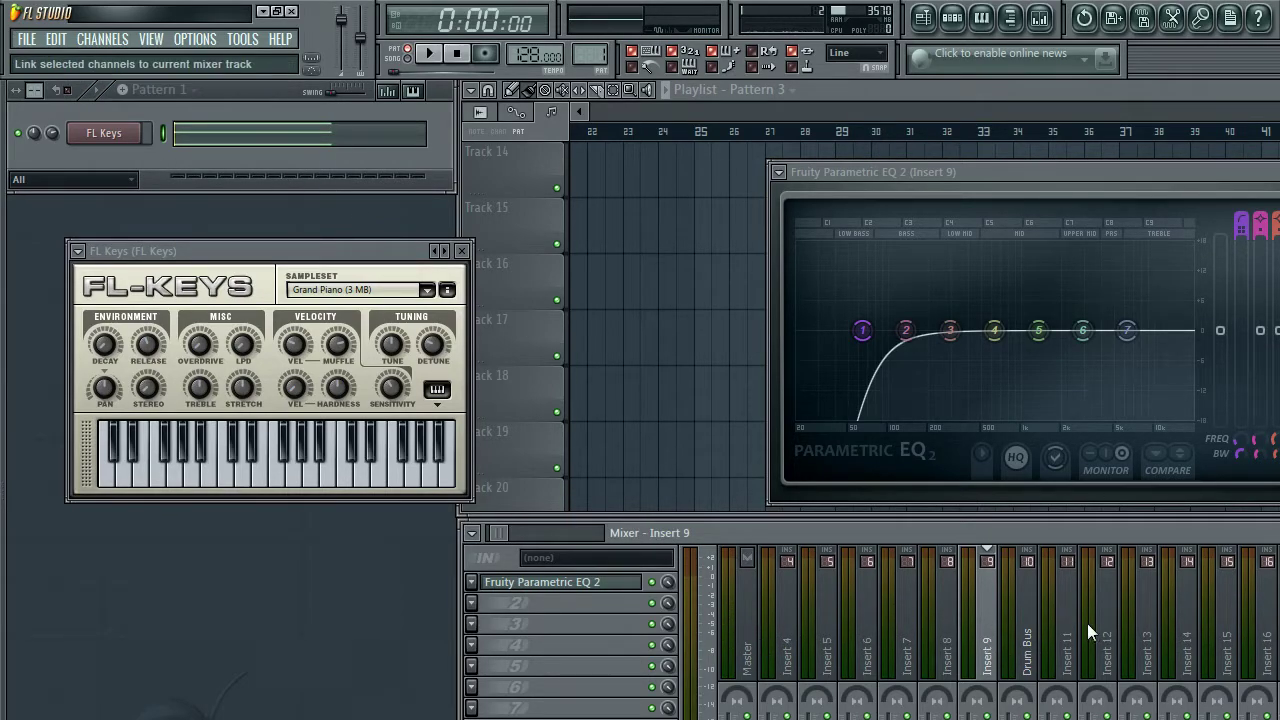
# Step: Link the FL Keys channel to mixer insert 9 and audition the pattern through its Parametric EQ 2
pyautogui.hotkey('ctrl', 'l')
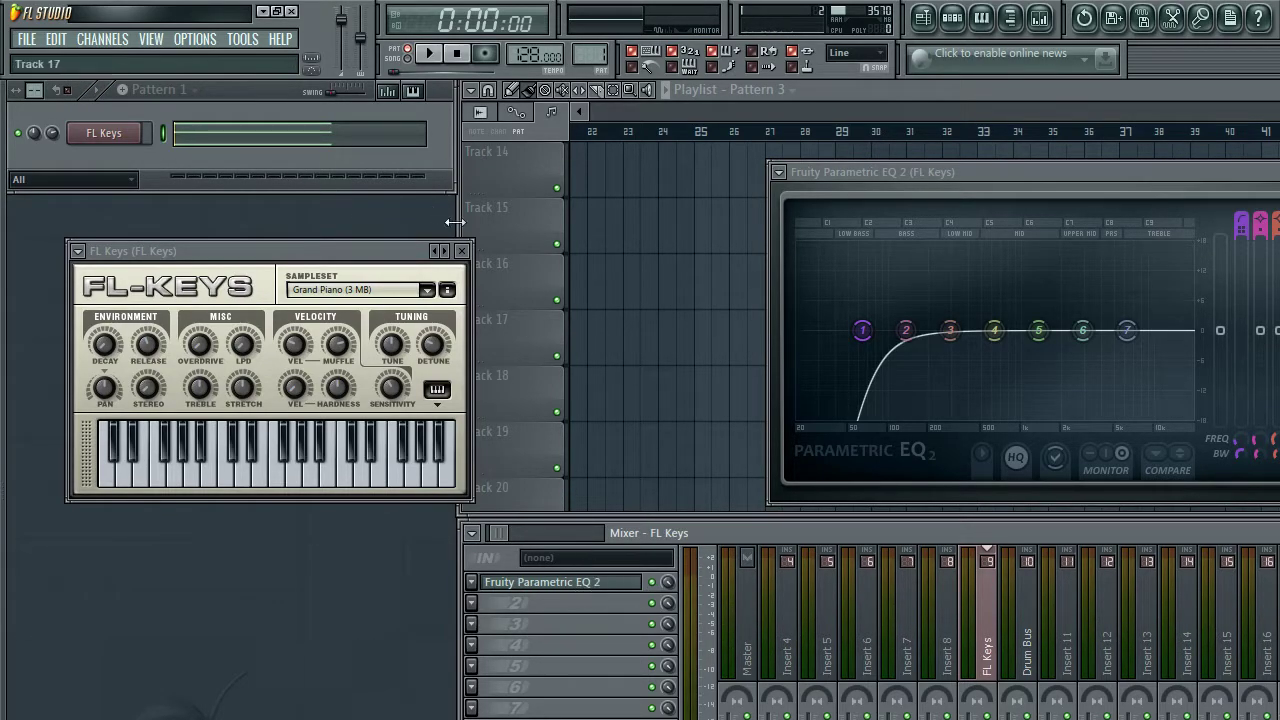
pyautogui.moveTo(997, 172); pyautogui.dragTo(866, 176)
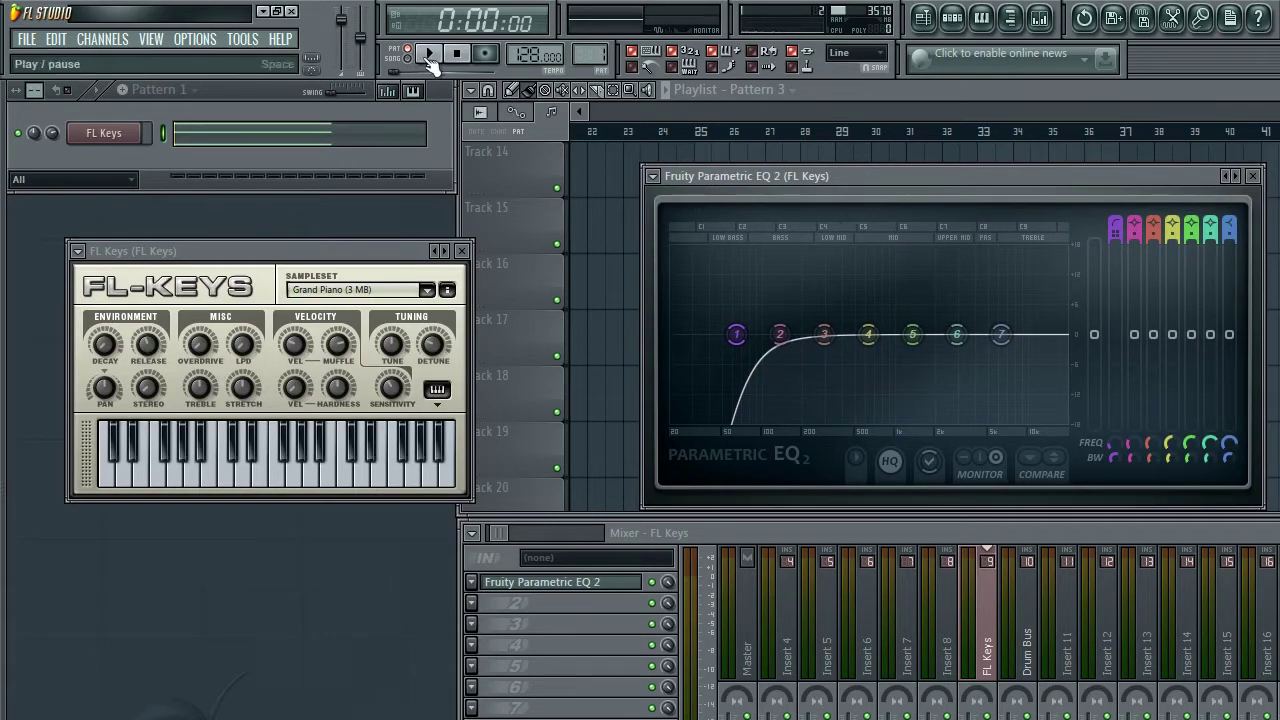
pyautogui.click(430, 55)
pyautogui.press('space')
# Step: Raise band 1's high-pass cutoff to just below band 2 and audition the filtered piano chord
pyautogui.moveTo(1116, 442)
pyautogui.mouseDown()
pyautogui.moveTo(1116, 420)
pyautogui.moveTo(1115, 441)
pyautogui.mouseUp()
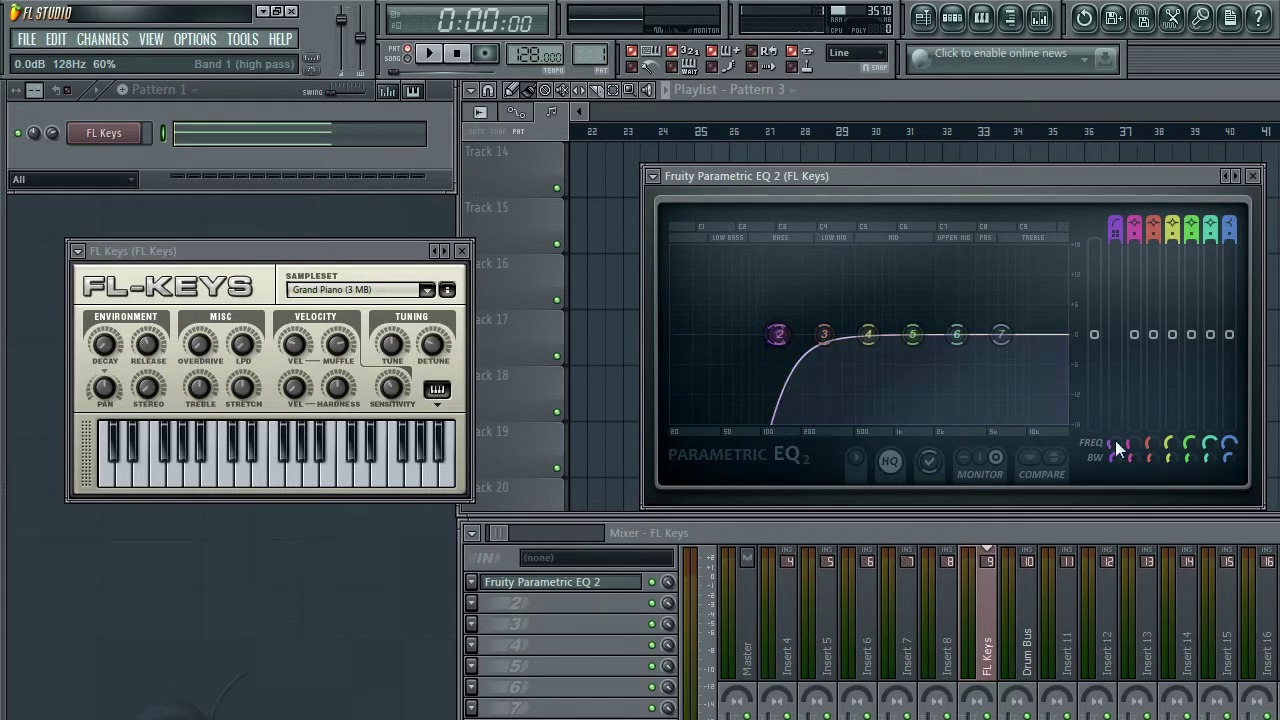
pyautogui.moveTo(782, 334); pyautogui.dragTo(766, 334)
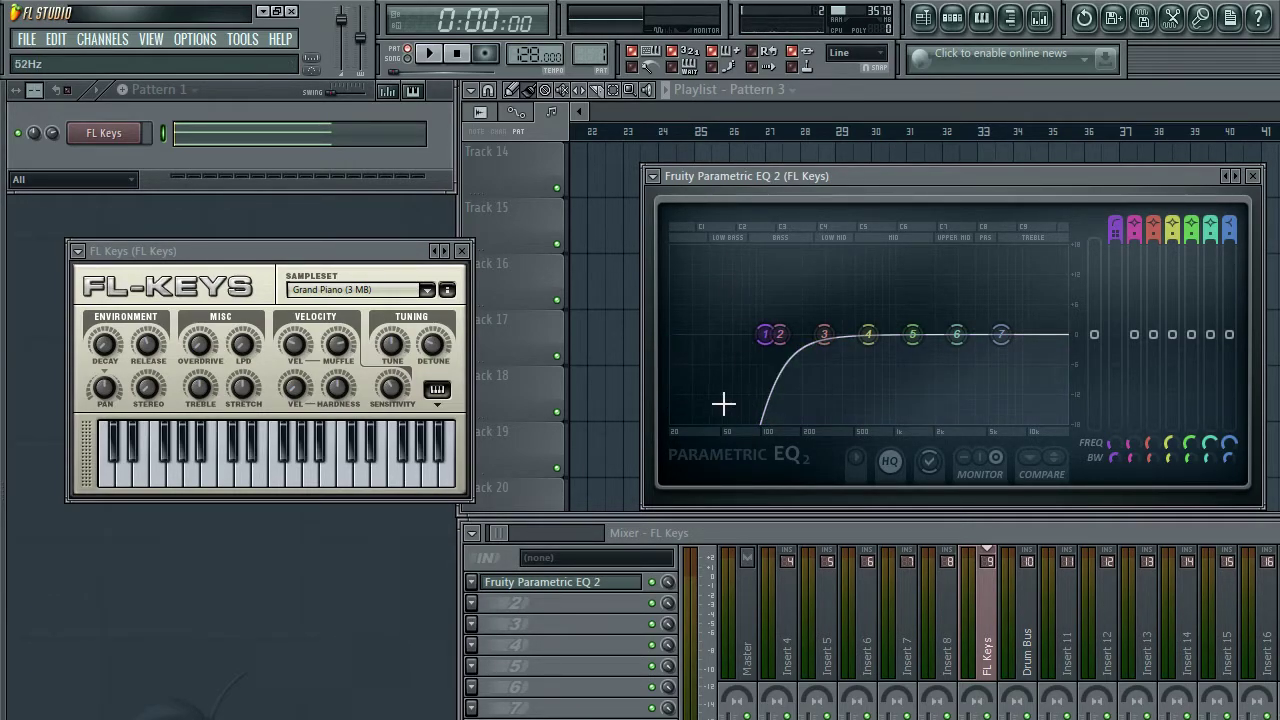
pyautogui.click(428, 53)
pyautogui.moveTo(767, 334)
pyautogui.mouseDown()
pyautogui.moveTo(867, 334)
pyautogui.moveTo(743, 334)
pyautogui.moveTo(771, 334)
pyautogui.mouseUp()
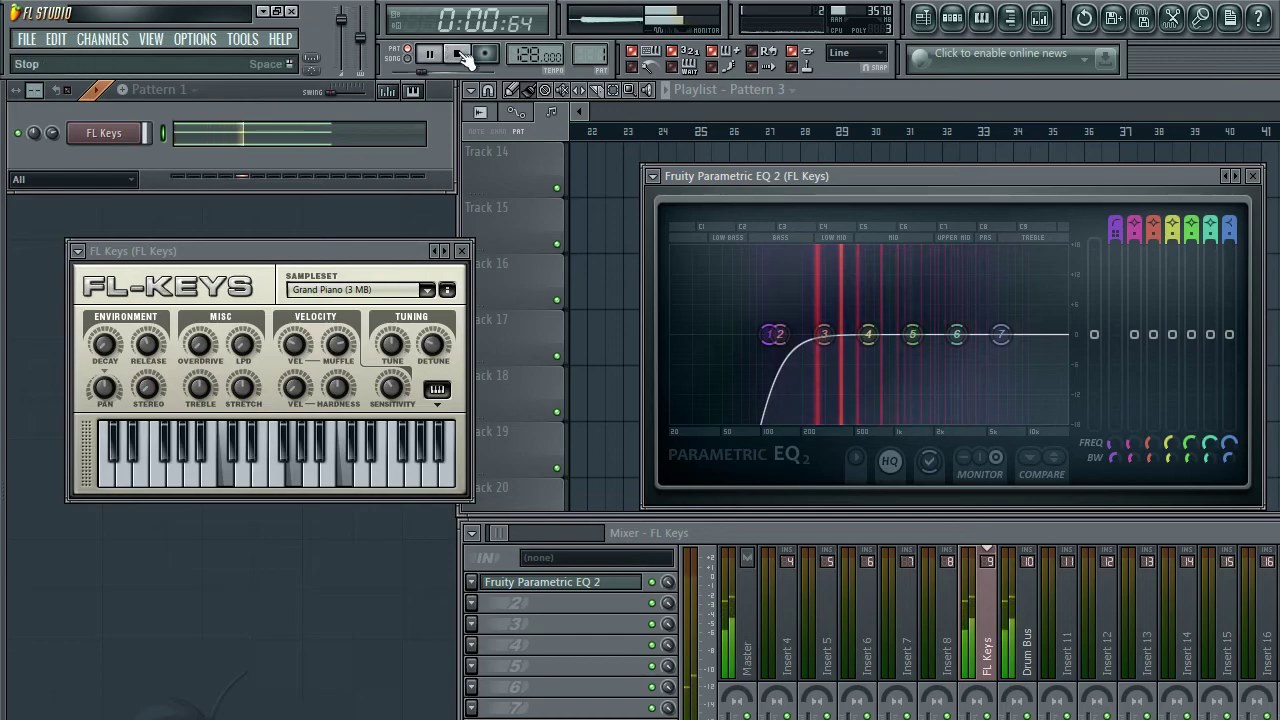
pyautogui.press('space')
# Step: Replace Parametric EQ 2 on the FL Keys insert with iZotope Ozone 5 Equalizer and play the pattern to view its spectrum
pyautogui.moveTo(1072, 176); pyautogui.dragTo(1070, 159)
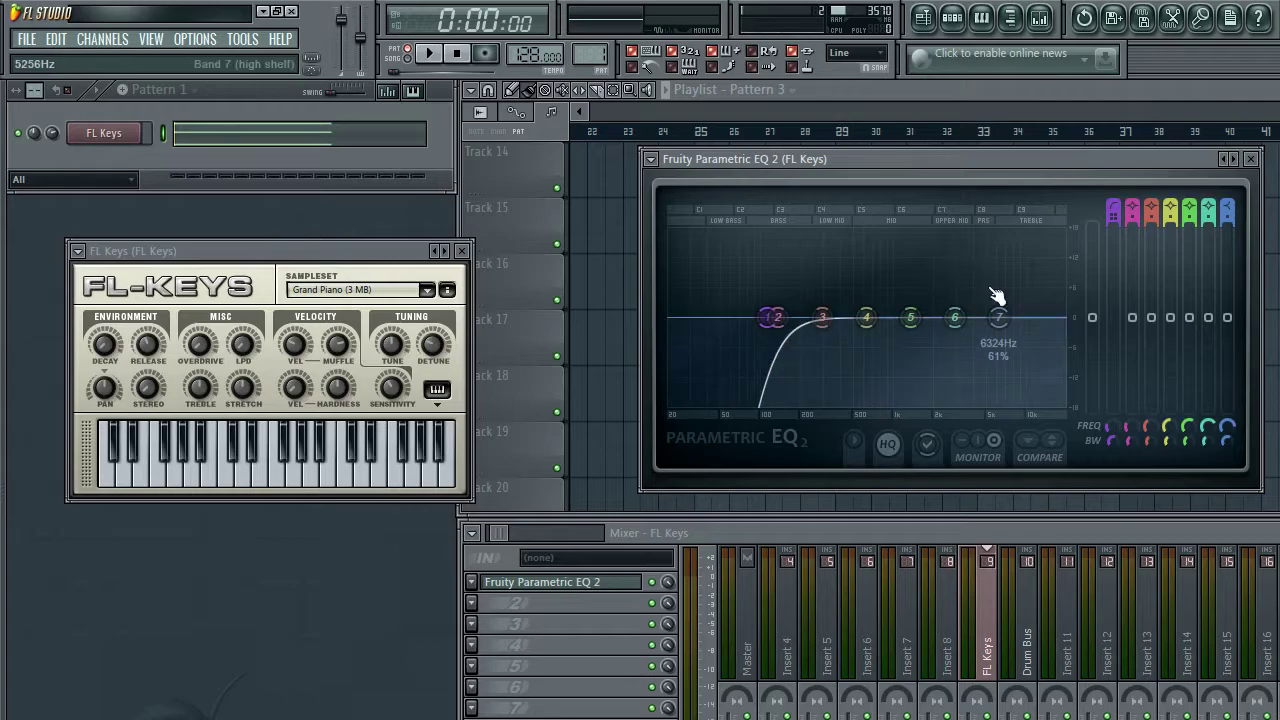
pyautogui.click(1250, 159)
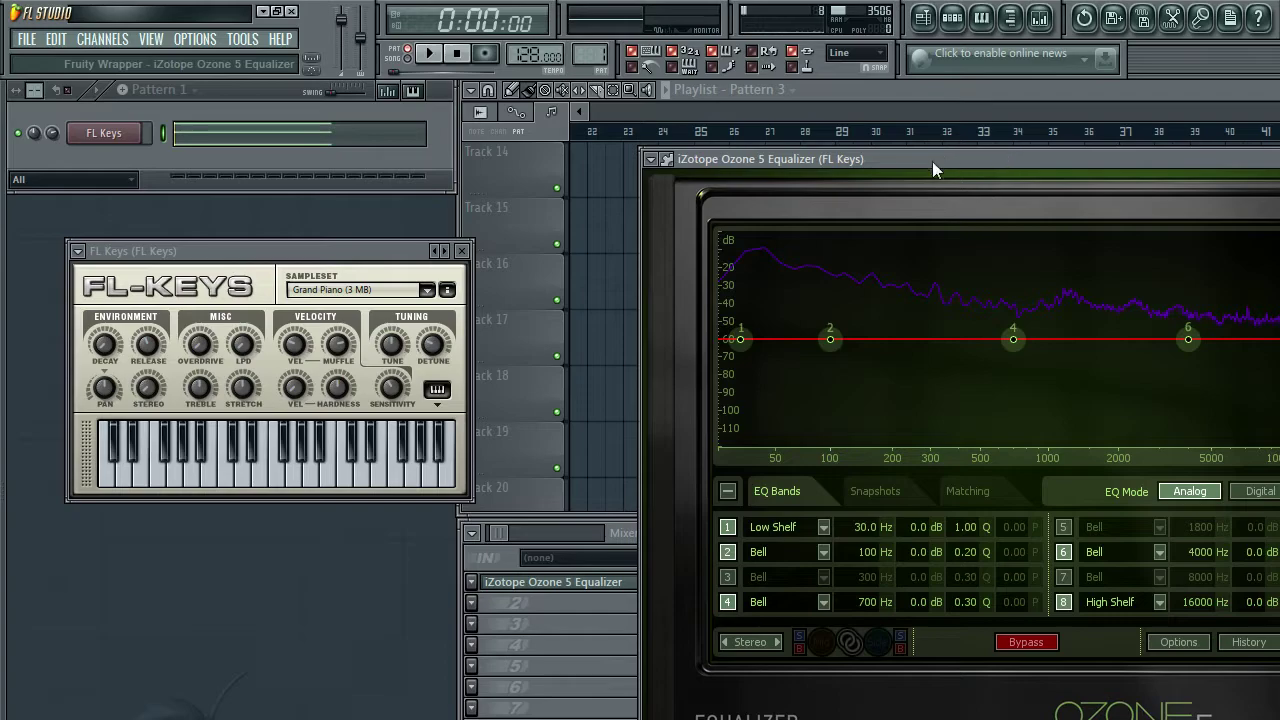
pyautogui.moveTo(956, 150); pyautogui.dragTo(887, 197)
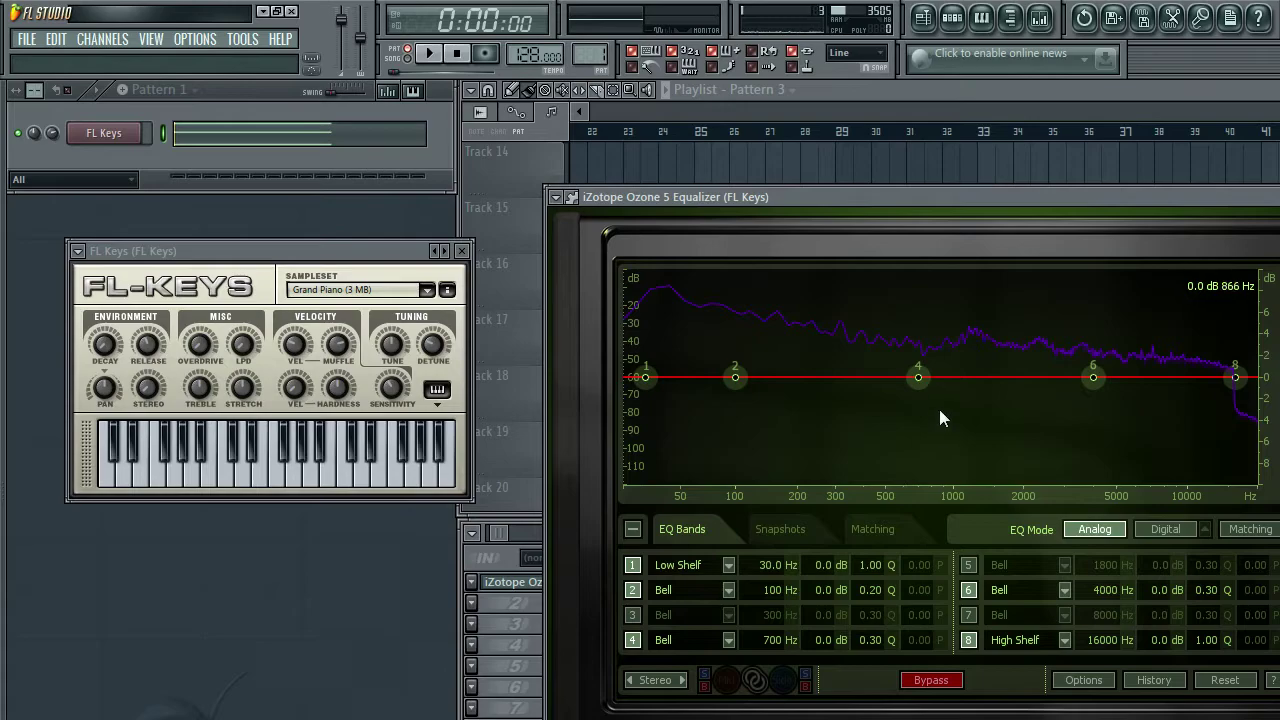
pyautogui.click(430, 54)
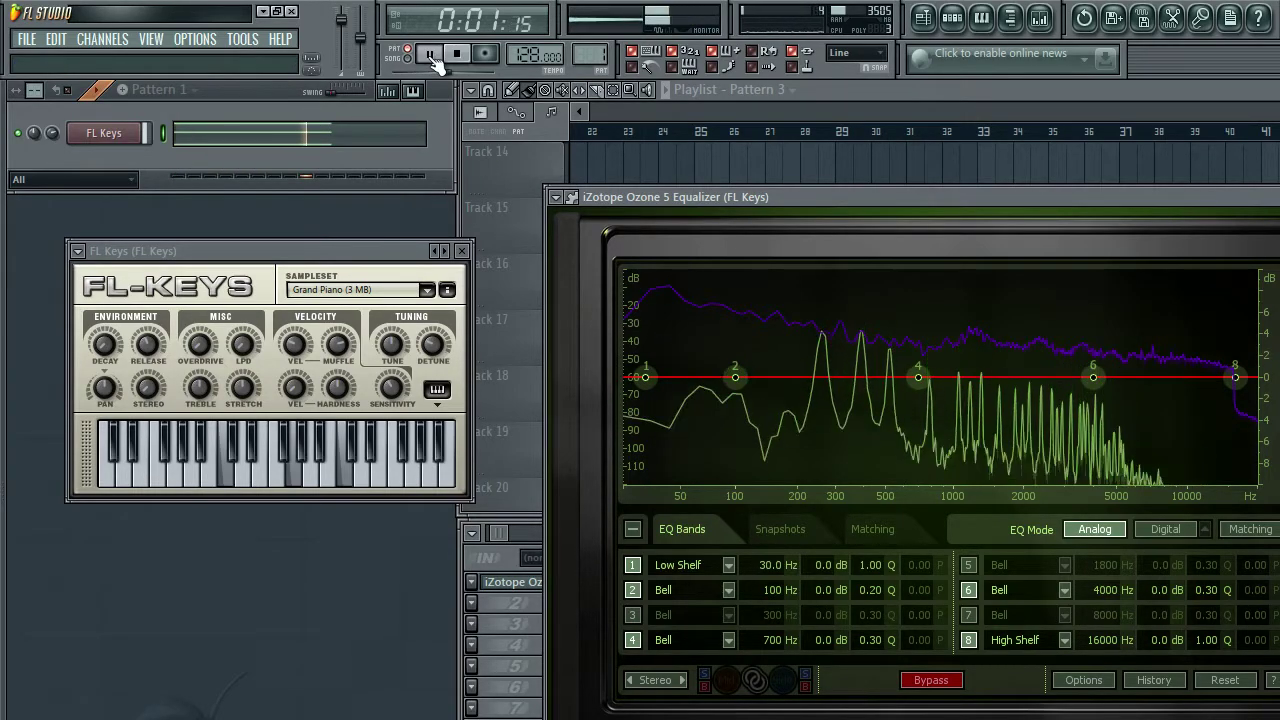
pyautogui.press('space')
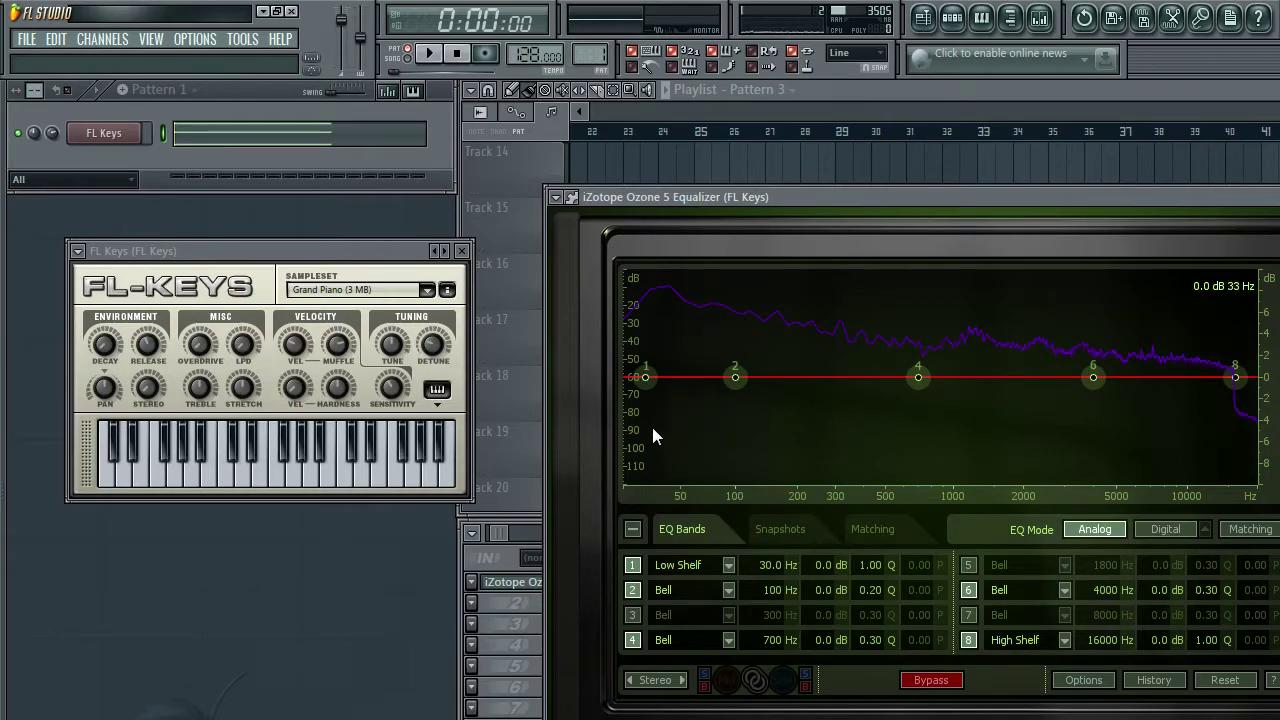
# Step: Set Ozone band 1 to a resonant highpass at about 256 Hz with Q 0.73 and audition it
pyautogui.rightClick(647, 378)
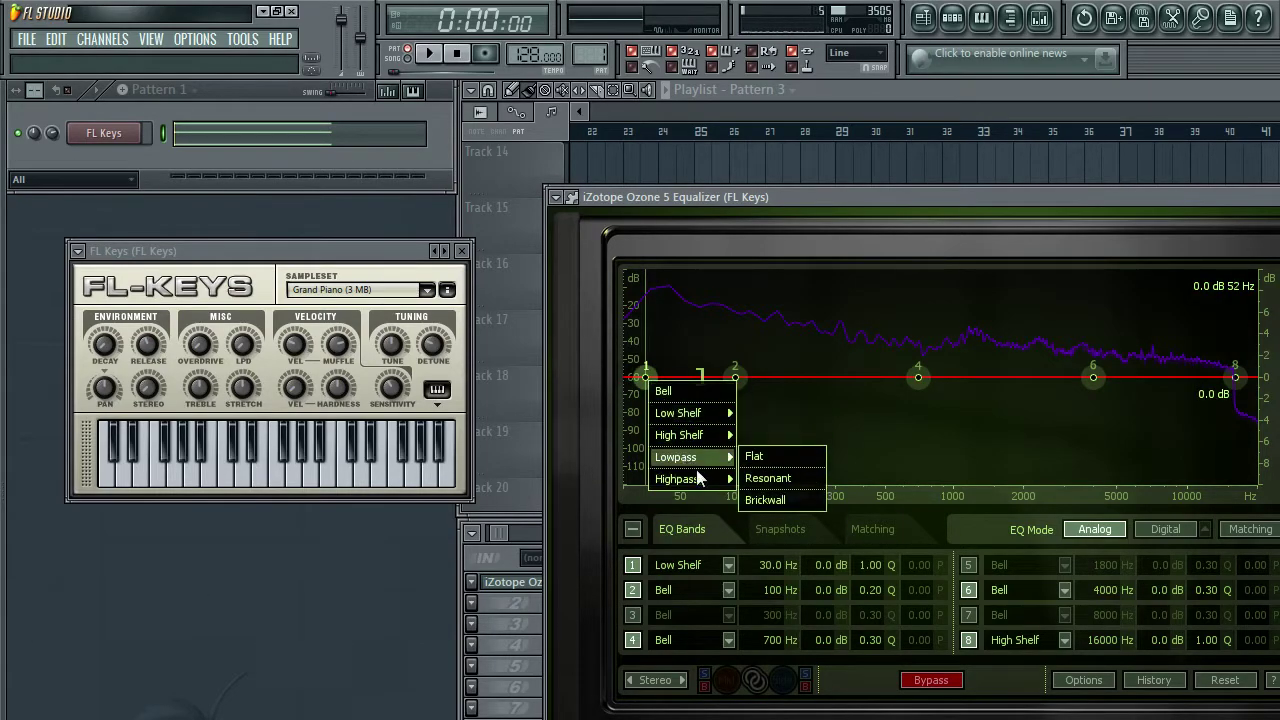
pyautogui.moveTo(708, 481)
pyautogui.click(756, 478)
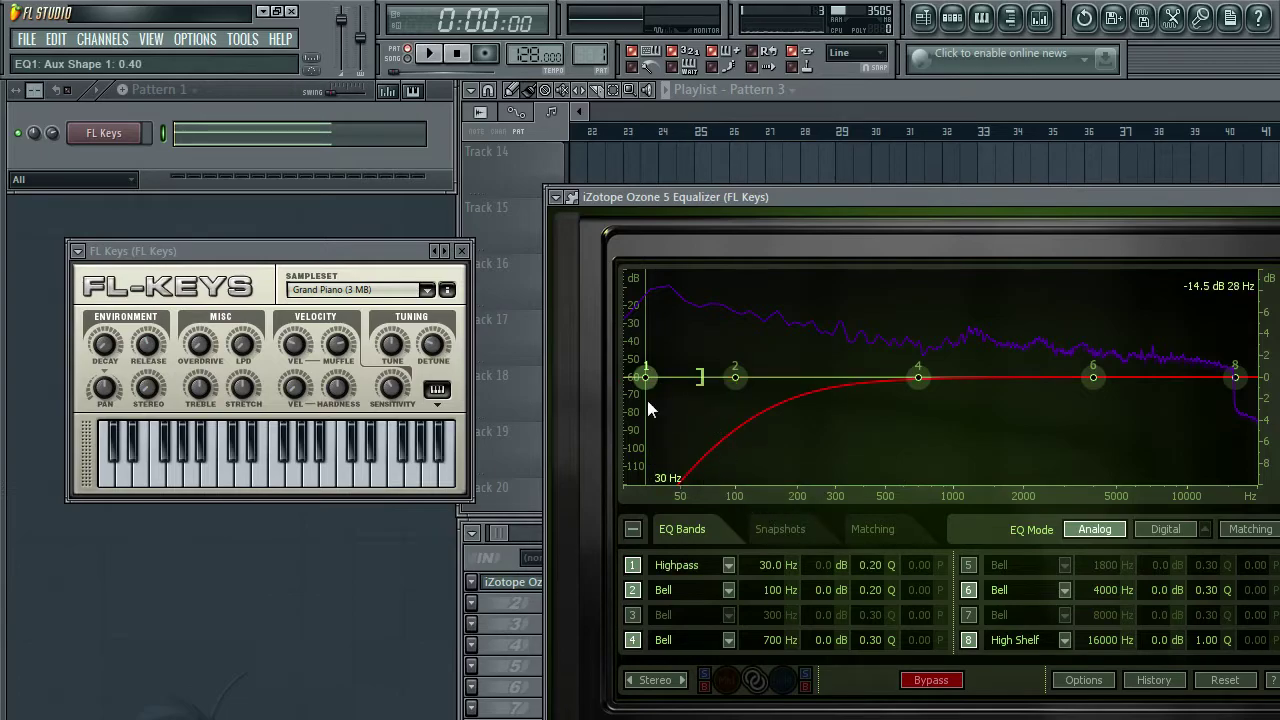
pyautogui.moveTo(704, 386); pyautogui.dragTo(808, 465)
pyautogui.click(651, 381)
pyautogui.press('space')
pyautogui.click(456, 54)
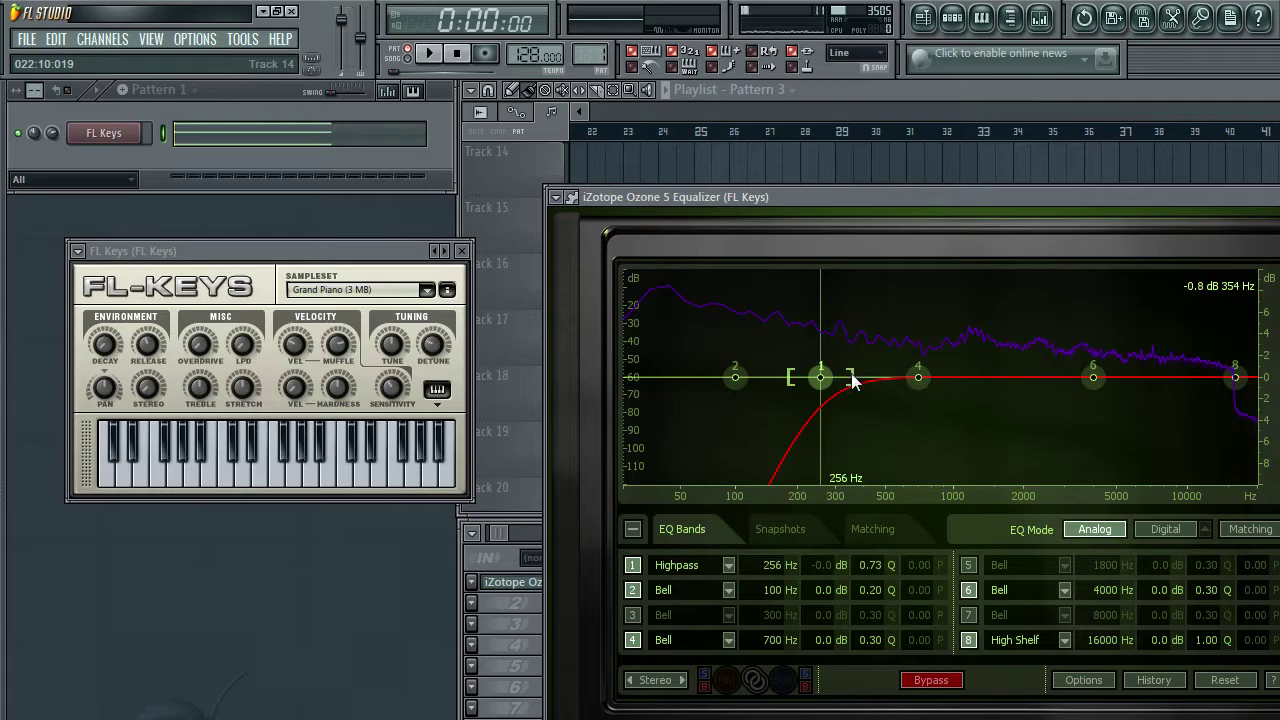
# Step: During playback, raise the resonant highpass band's Q to 1.00 and lower its frequency to about 231 Hz
pyautogui.moveTo(852, 381); pyautogui.dragTo(849, 381)
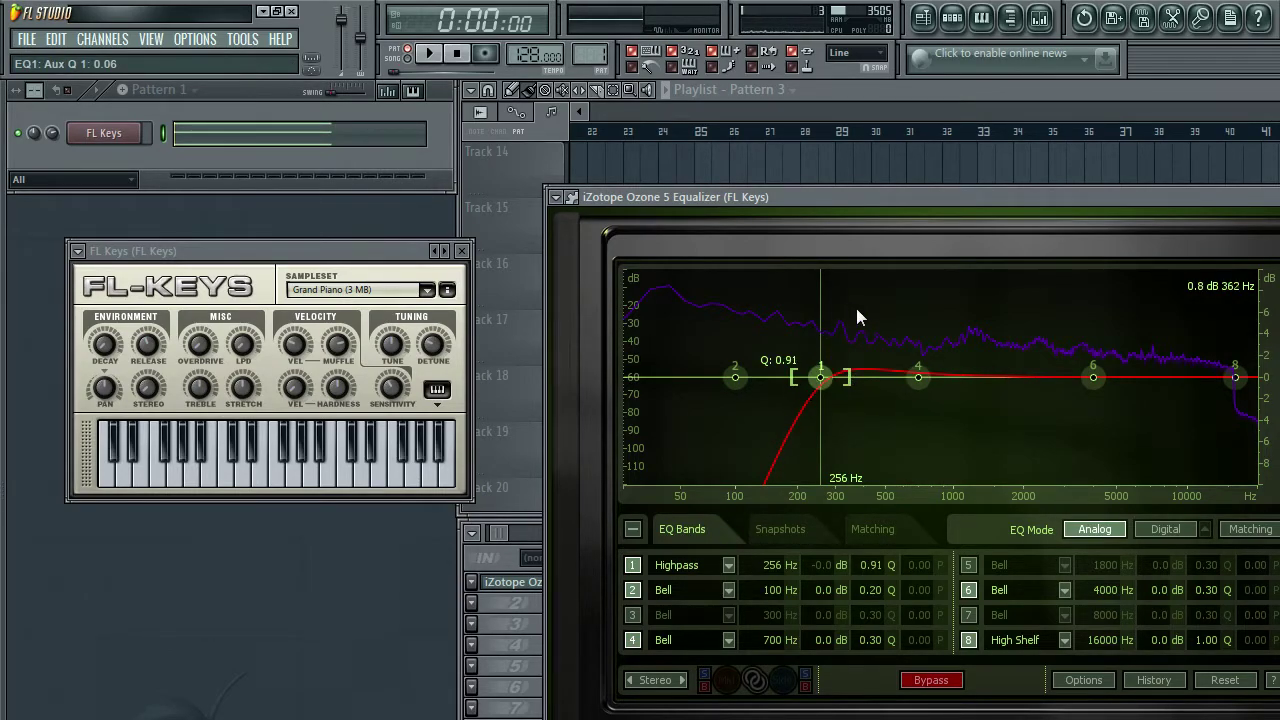
pyautogui.click(428, 54)
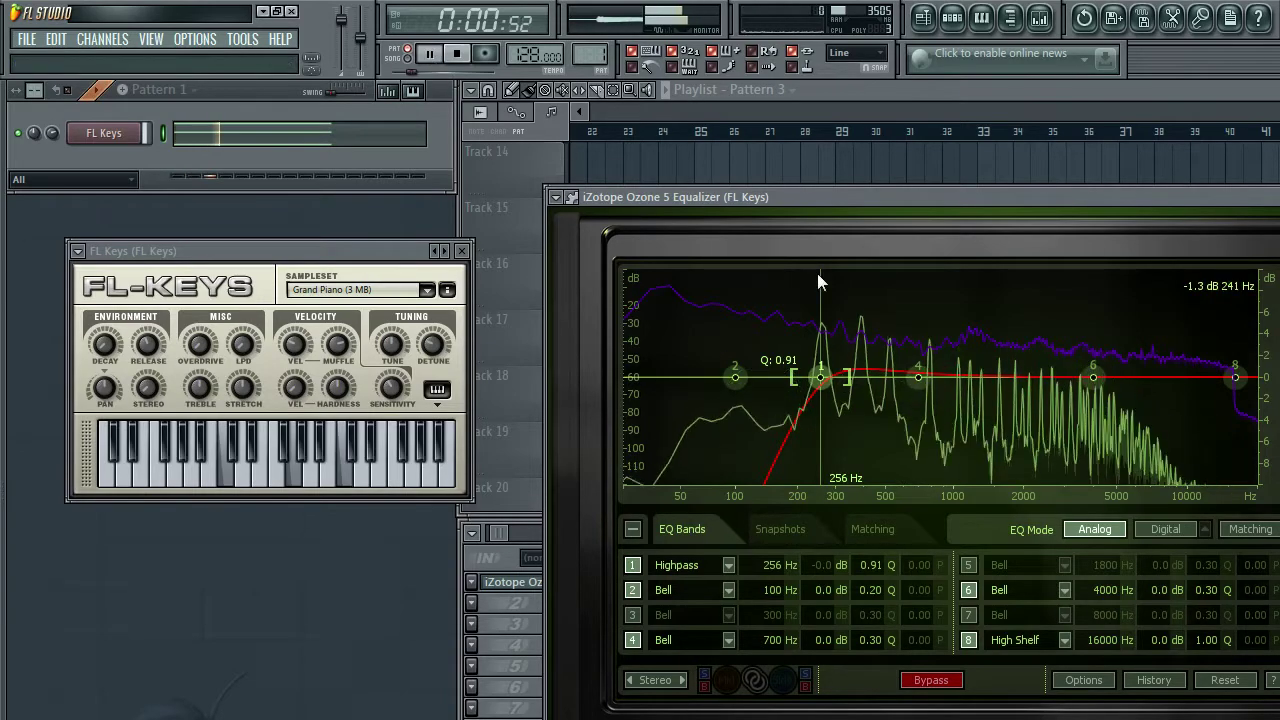
pyautogui.scroll(10, 815, 378)
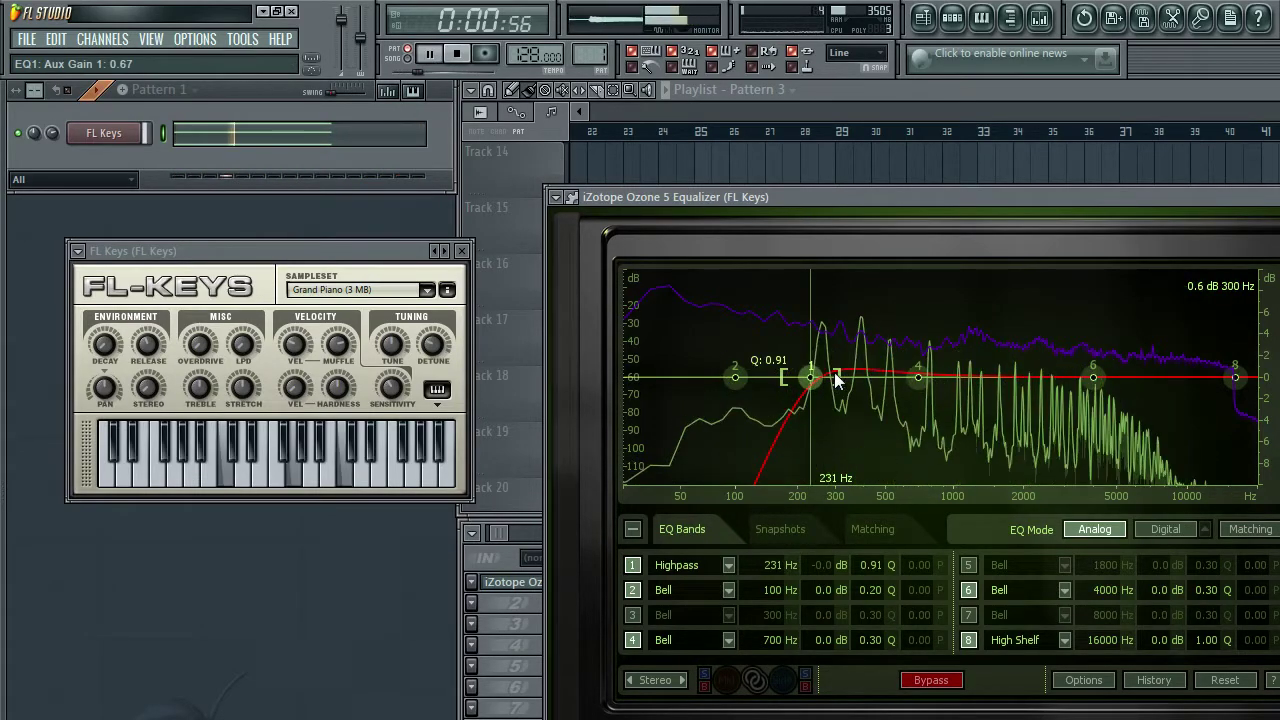
pyautogui.scroll(-10, 819, 377)
# Step: Switch band 1 to a flat highpass, lower its frequency to about 216 Hz, and stop playback
pyautogui.rightClick(815, 377)
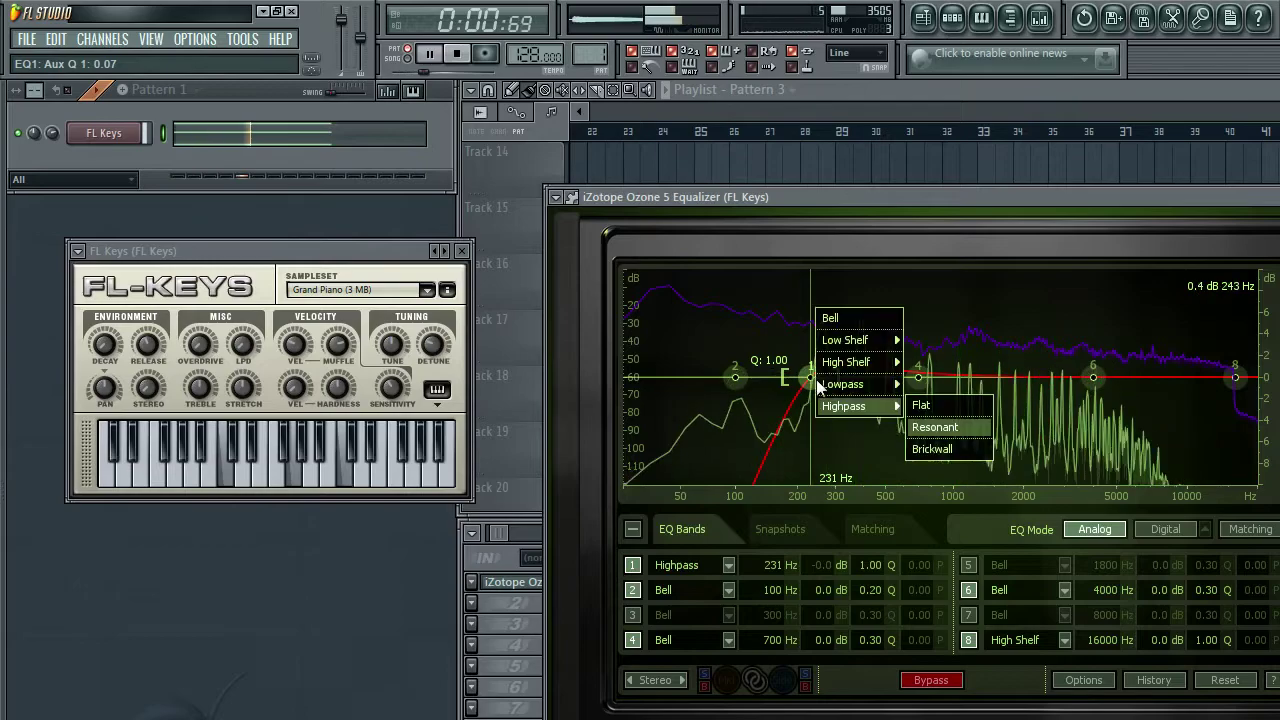
pyautogui.click(921, 405)
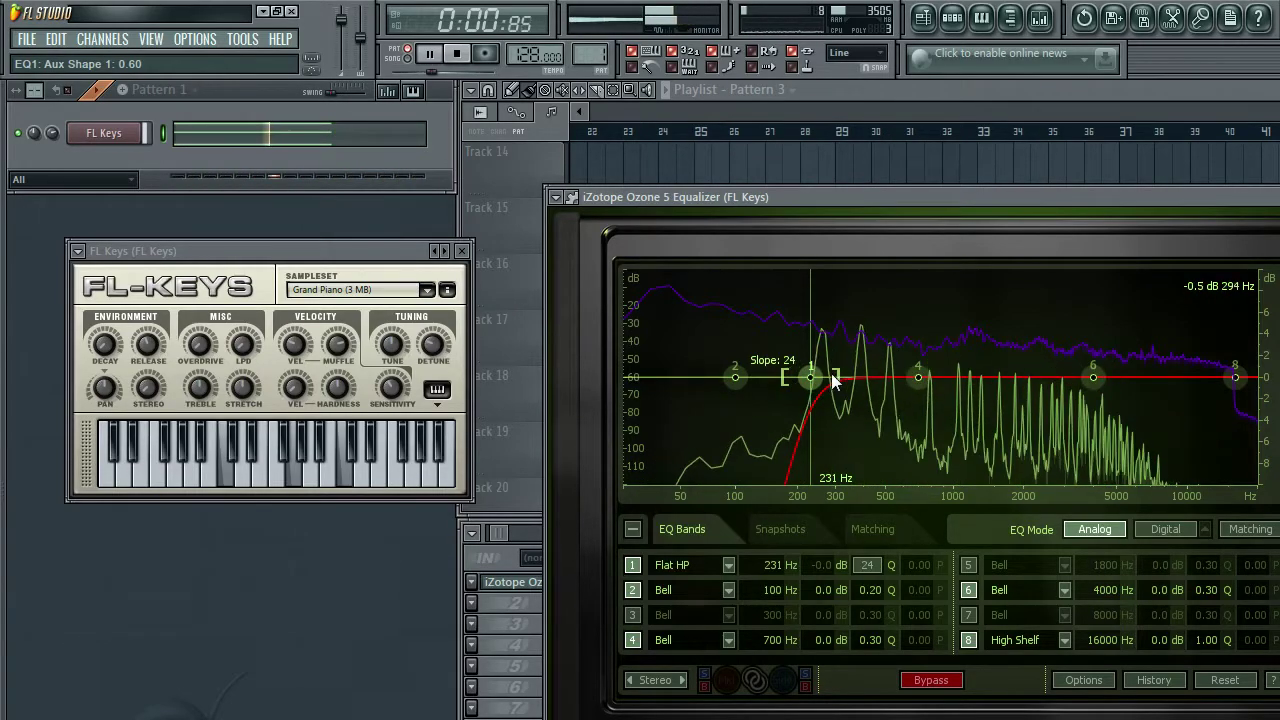
pyautogui.moveTo(811, 376); pyautogui.dragTo(805, 378)
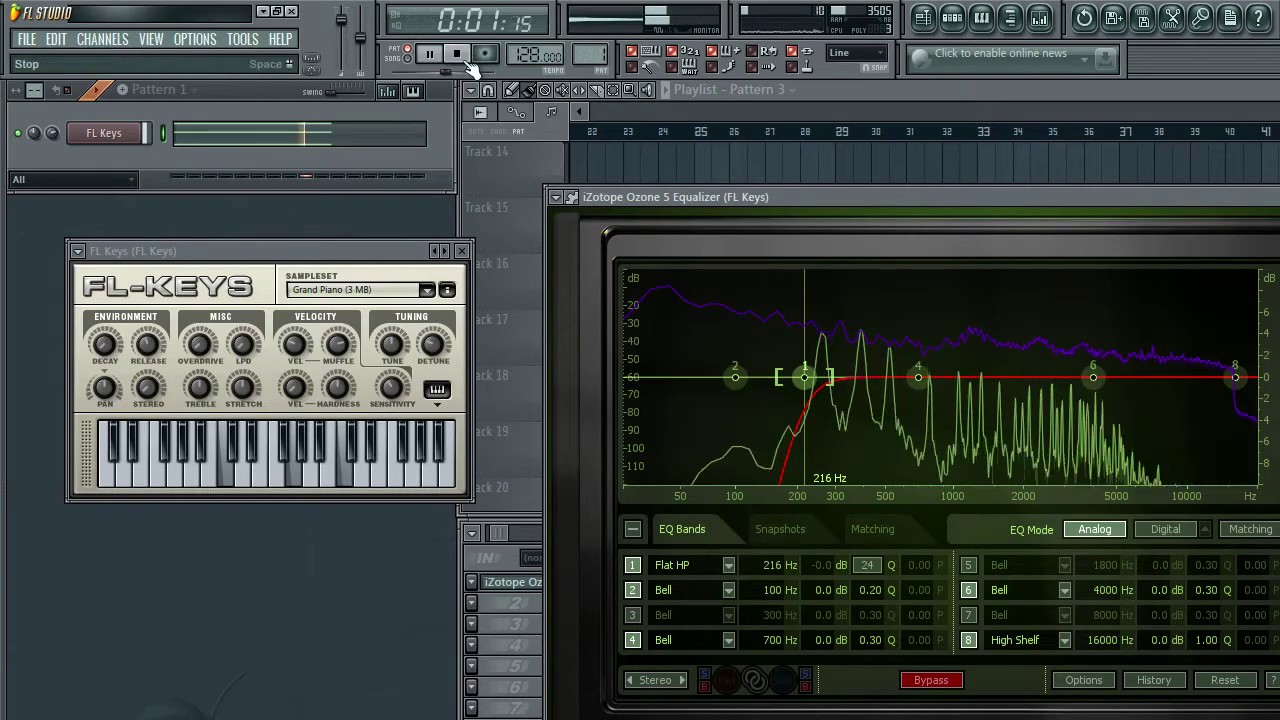
pyautogui.press('space')
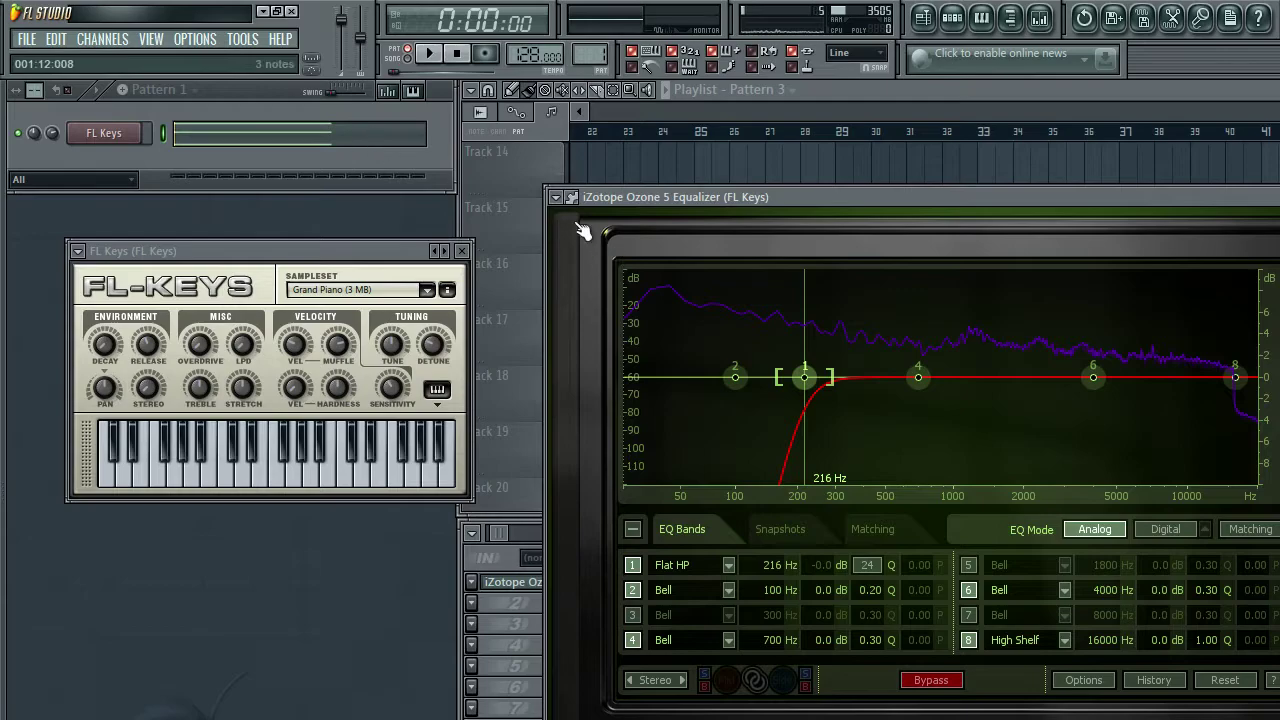
# Step: Add a C4 note and another lower bass note beneath the chord at the start of the FL Keys pattern
pyautogui.press('F7')
pyautogui.keyDown('ctrl'); pyautogui.scroll(-2, 451, 391); pyautogui.keyUp('ctrl')
pyautogui.scroll(-4, 445, 360)
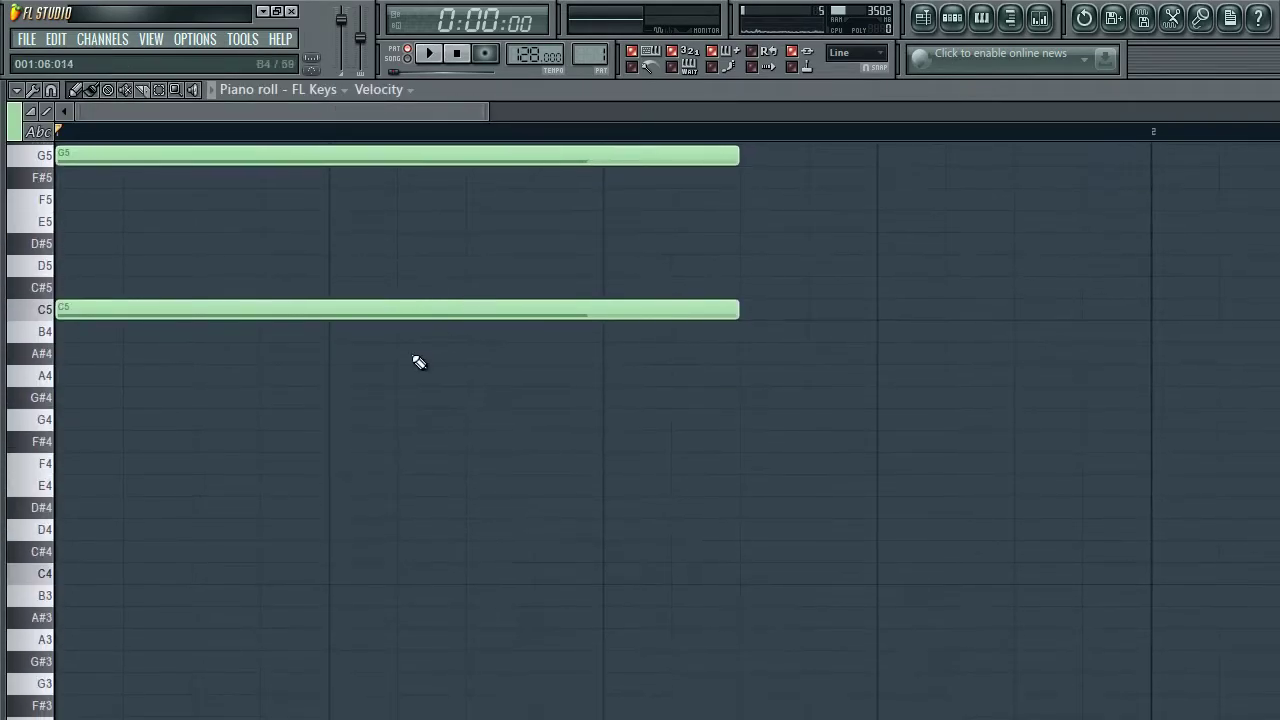
pyautogui.click(75, 575)
pyautogui.scroll(-2, 186, 608)
pyautogui.moveTo(80, 618); pyautogui.dragTo(73, 706)
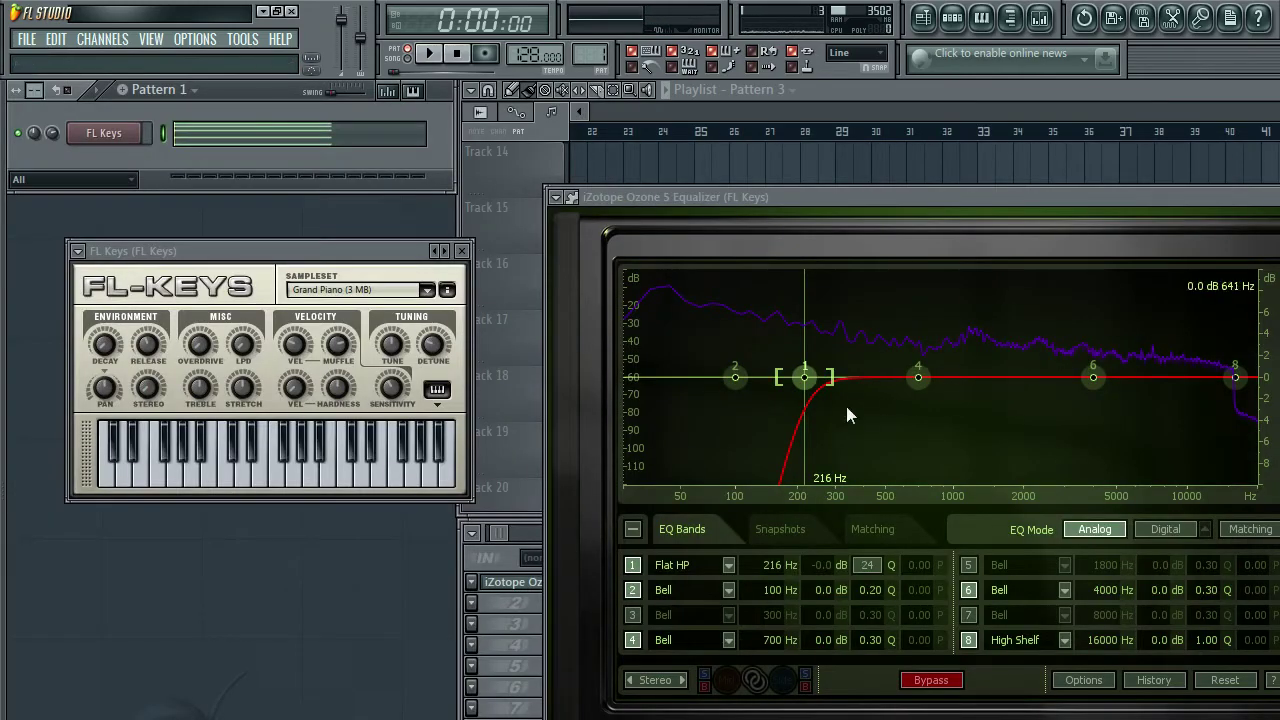
# Step: Play the pattern, lower the flat highpass band's frequency to about 121 Hz, and stop playback
pyautogui.press('space')
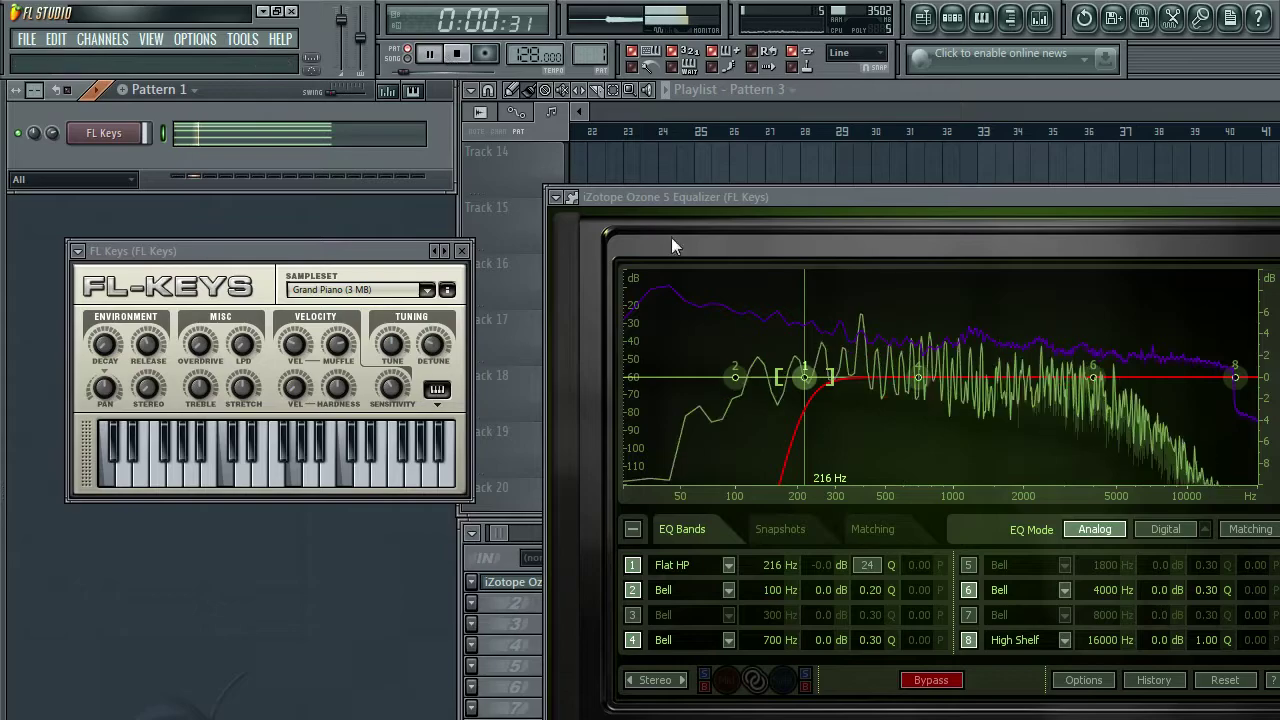
pyautogui.moveTo(806, 382); pyautogui.dragTo(752, 383)
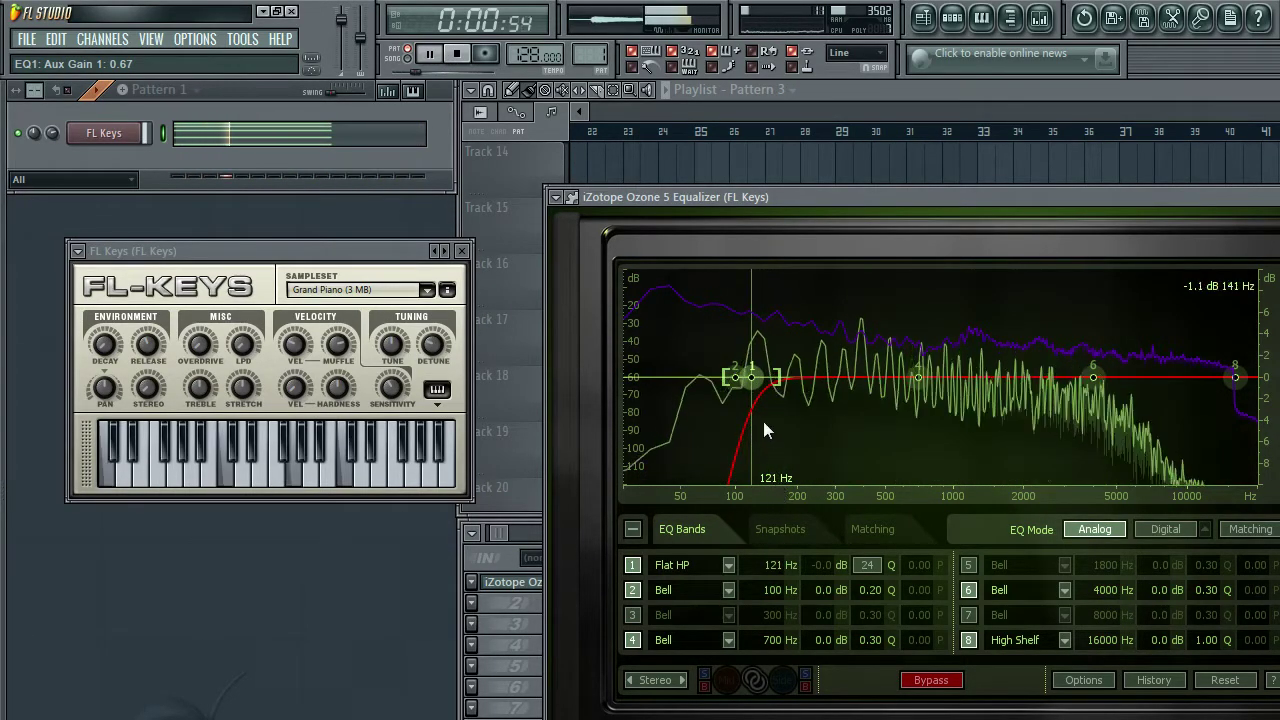
pyautogui.click(459, 54)
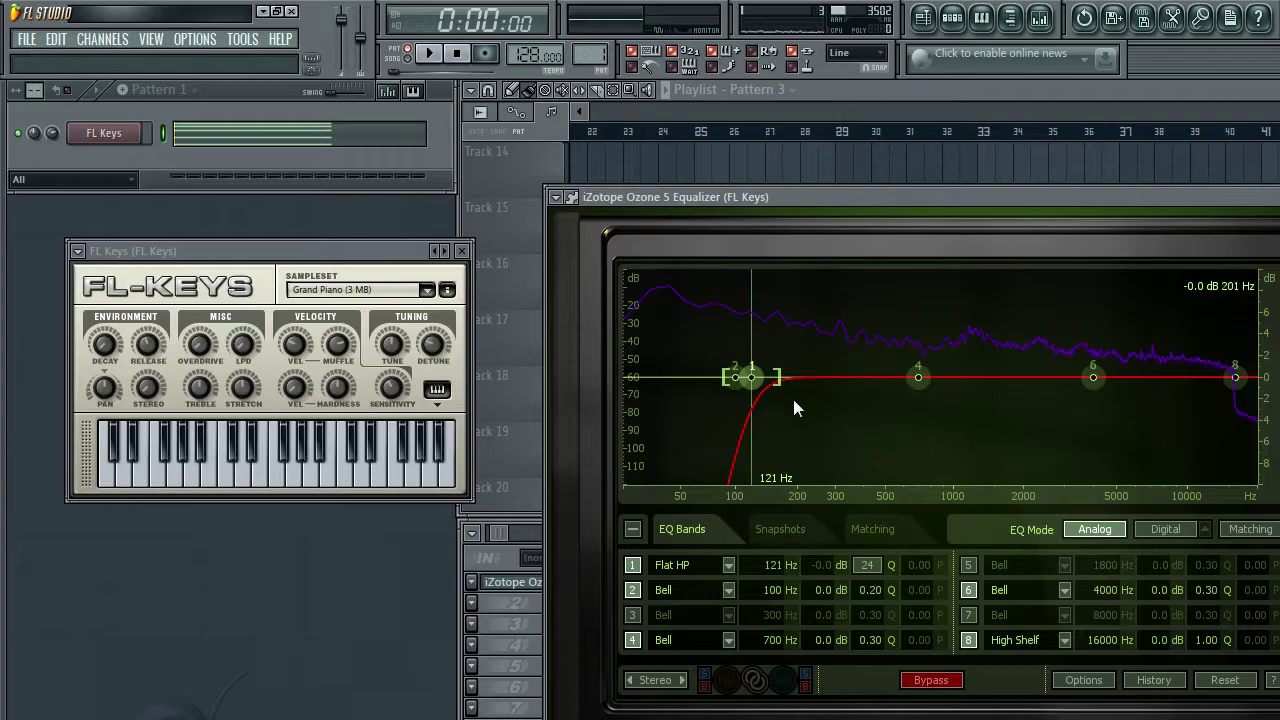
# Step: Move the Ozone window slightly higher and bring up its spectrum snapshot matching settings
pyautogui.moveTo(1114, 202); pyautogui.dragTo(1110, 182)
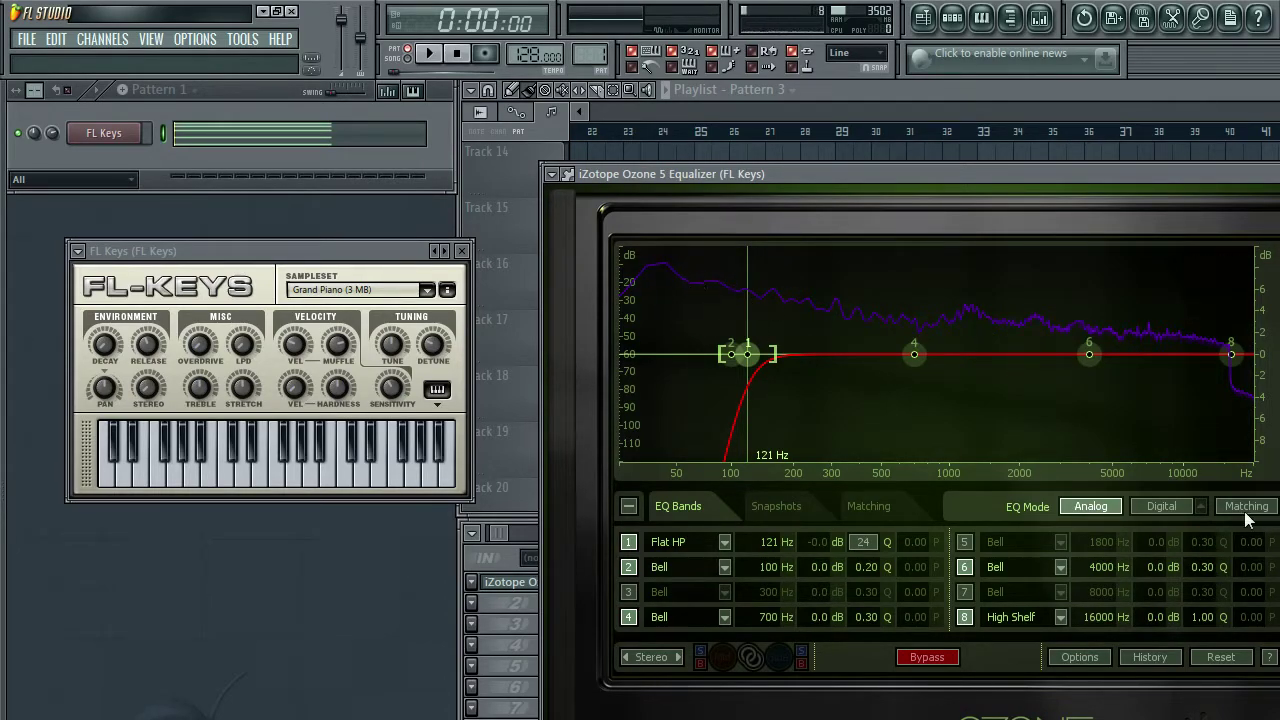
pyautogui.click(868, 507)
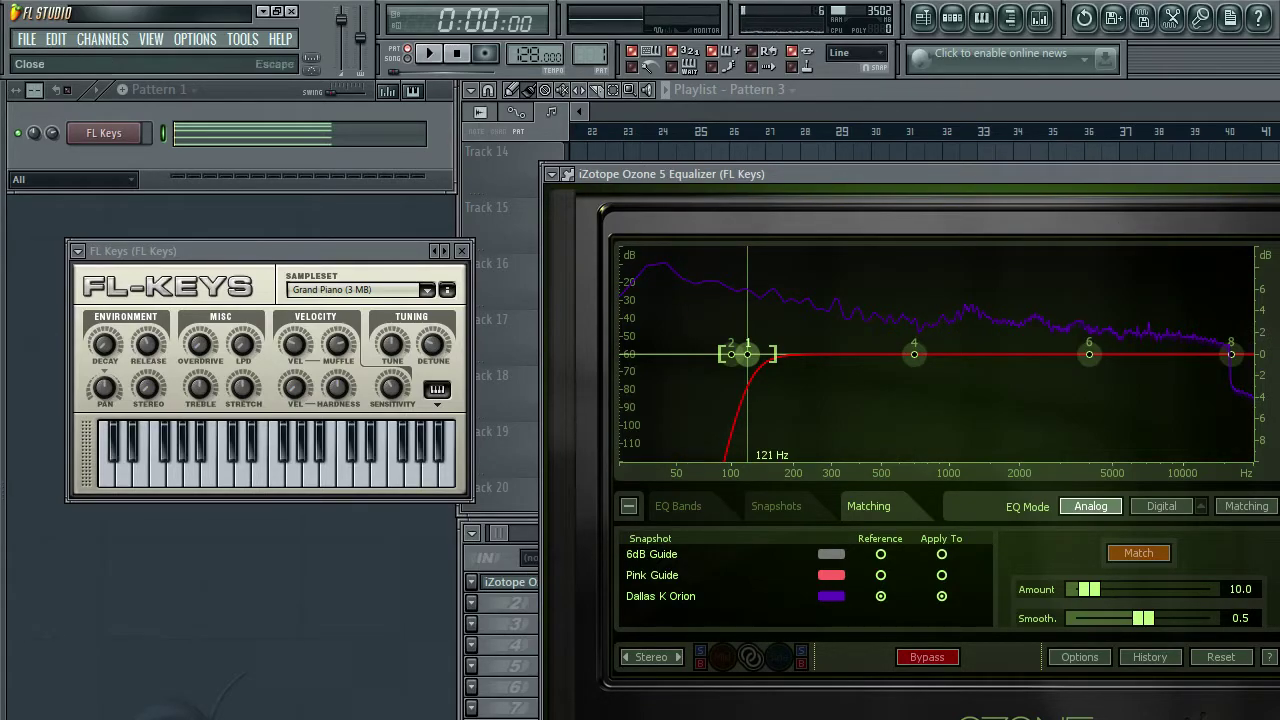
# Step: Close the Ozone equalizer and FL Keys windows and bring the playlist's first bars into view
pyautogui.press('Escape')
pyautogui.click(462, 251)
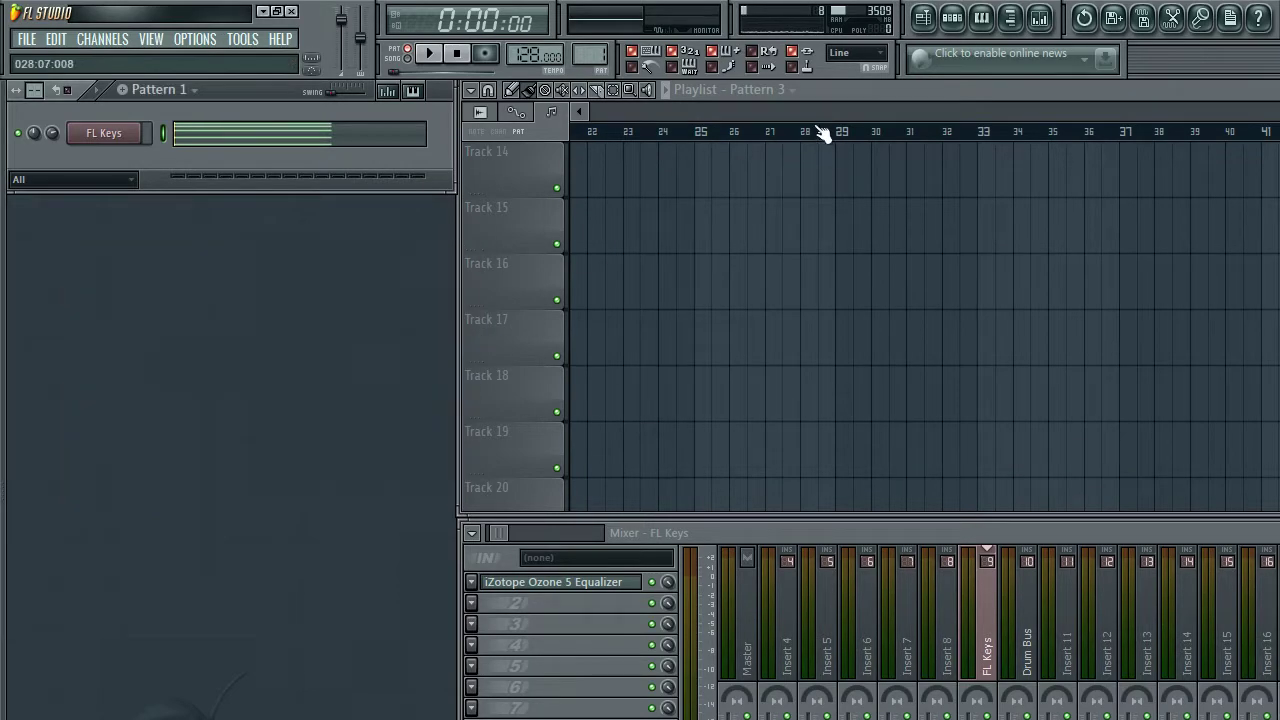
pyautogui.scroll(-3, 823, 134)
pyautogui.scroll(3, 850, 158)
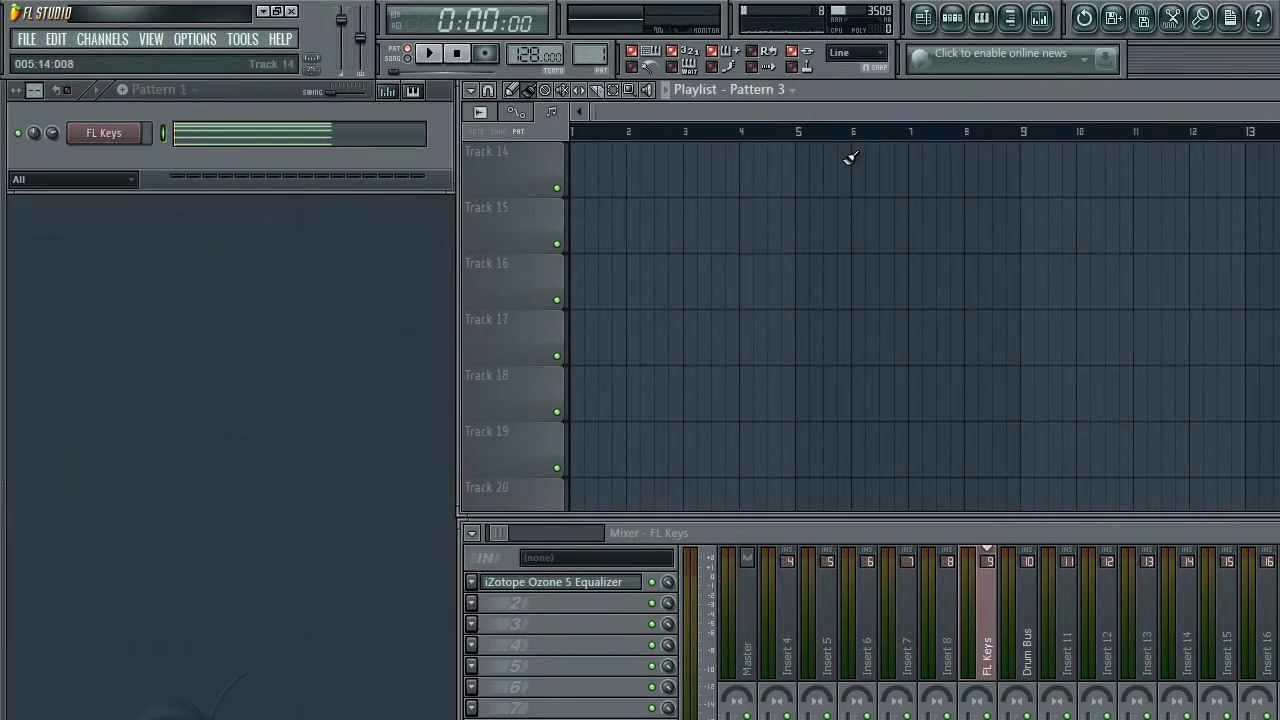